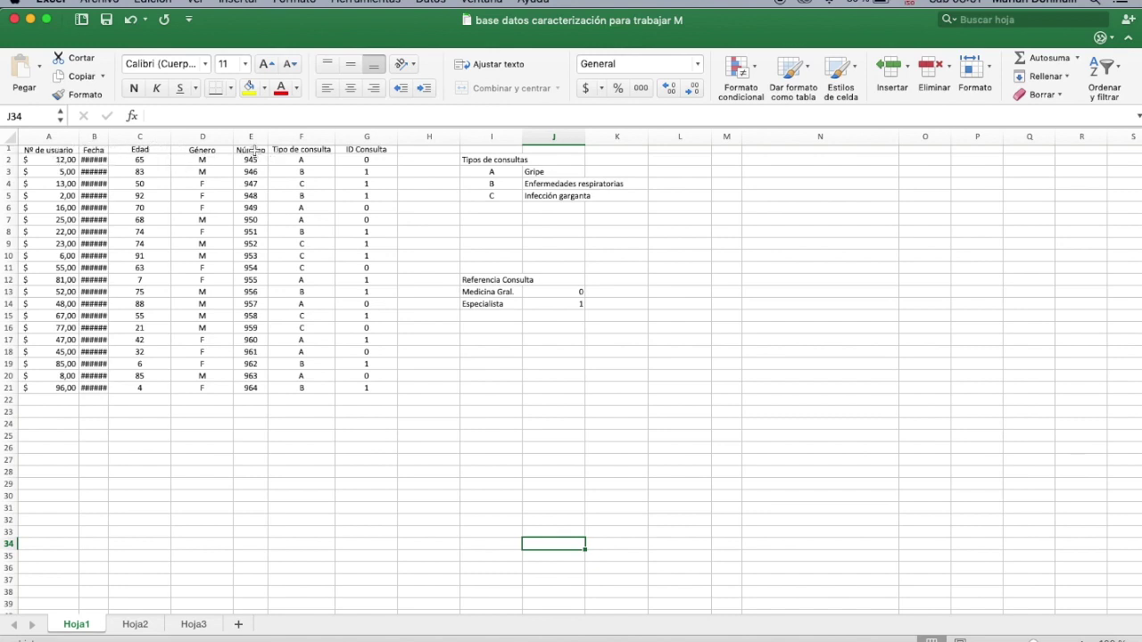
Widen the Fecha column slightly so its dates fit in the cells.
left_click(254, 151)
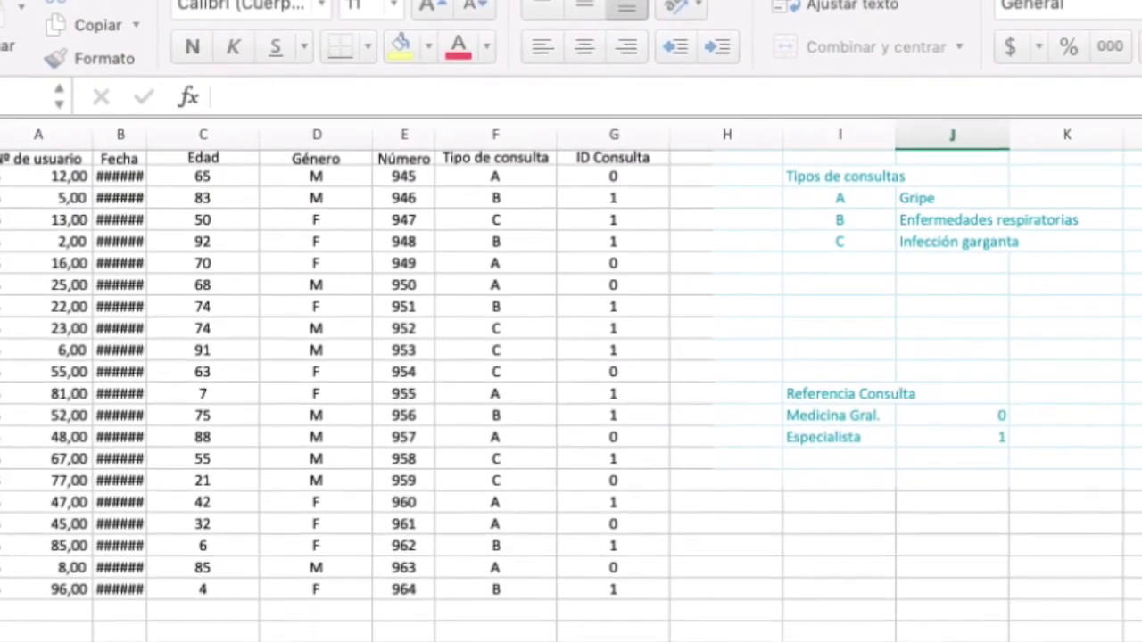
left_click(403, 158)
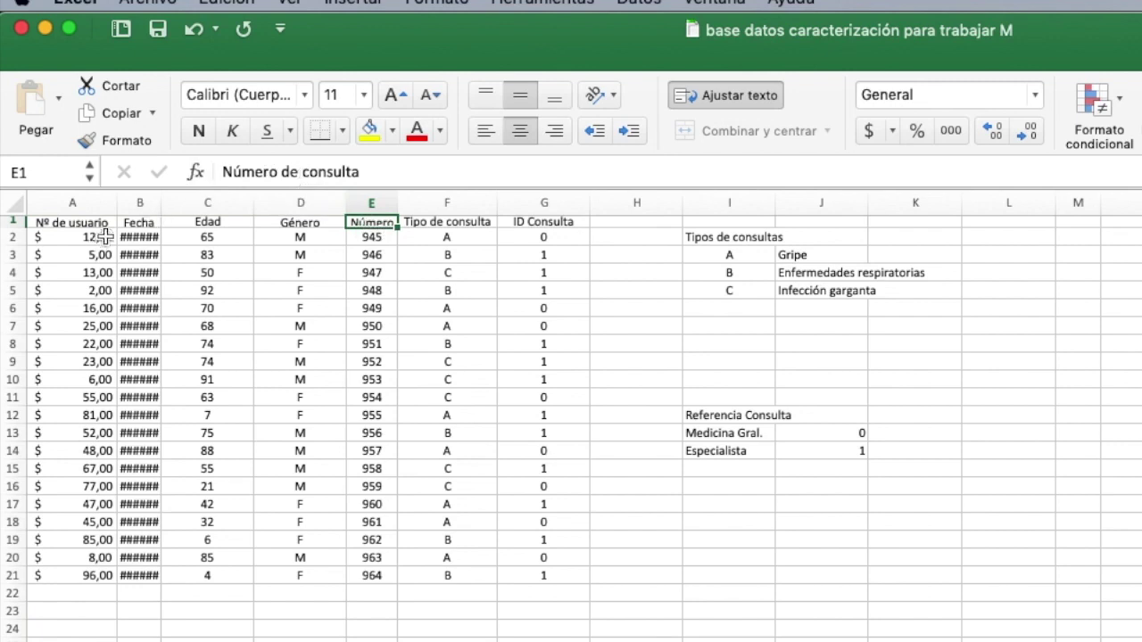
left_click(149, 239)
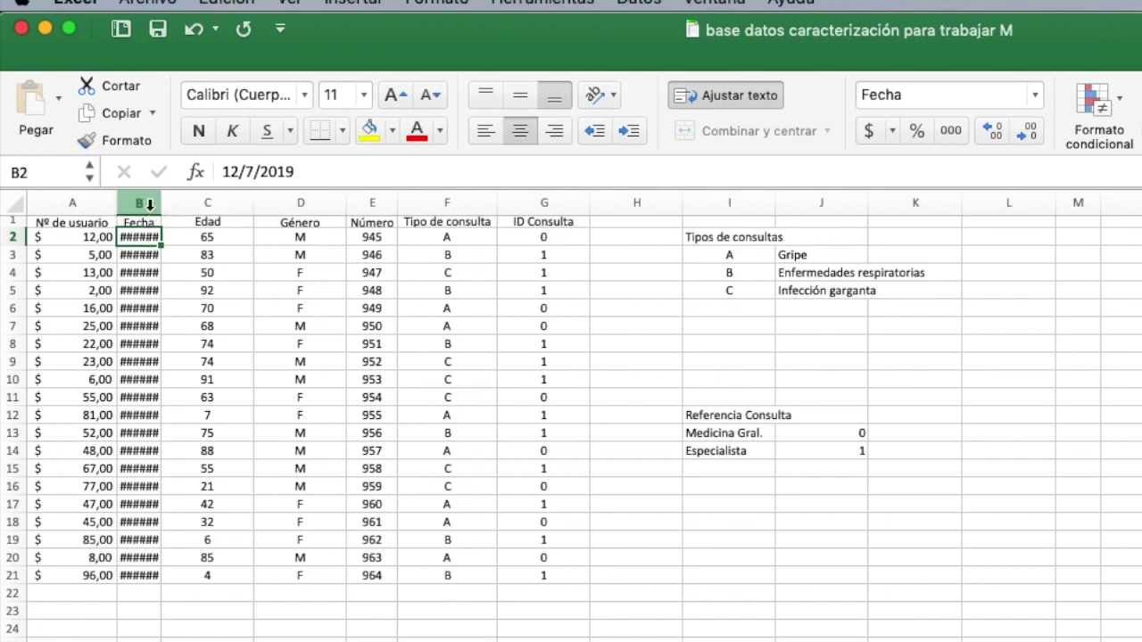
left_click_drag(161, 204, 167, 203)
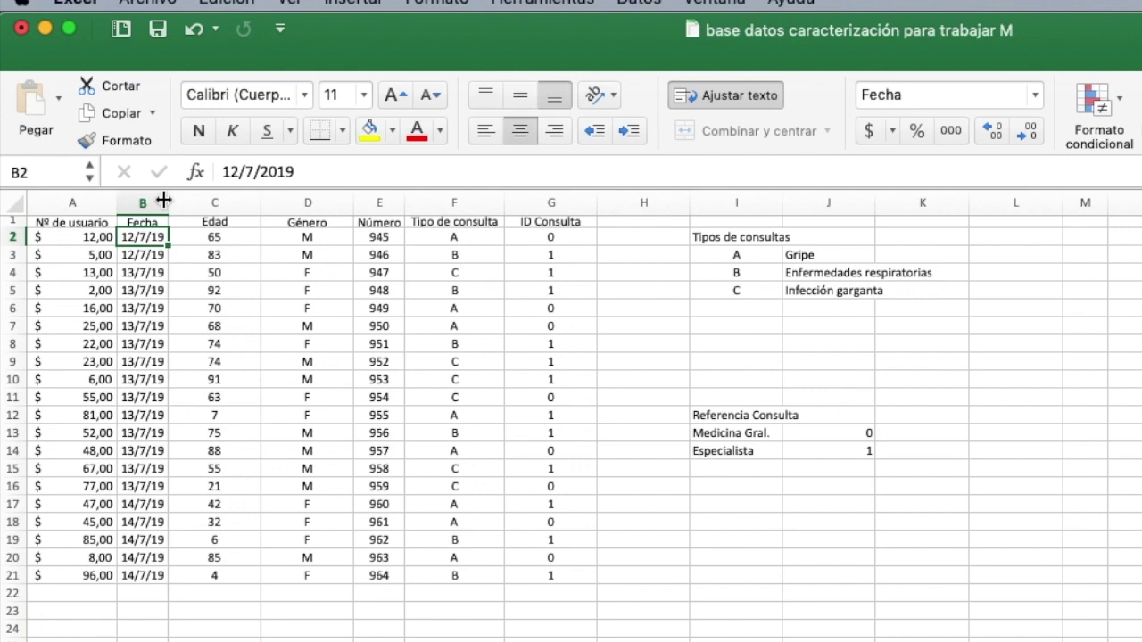
Increase the height of header row 1 to fit the full three-line wrapped column titles.
left_click_drag(14, 231, 14, 251)
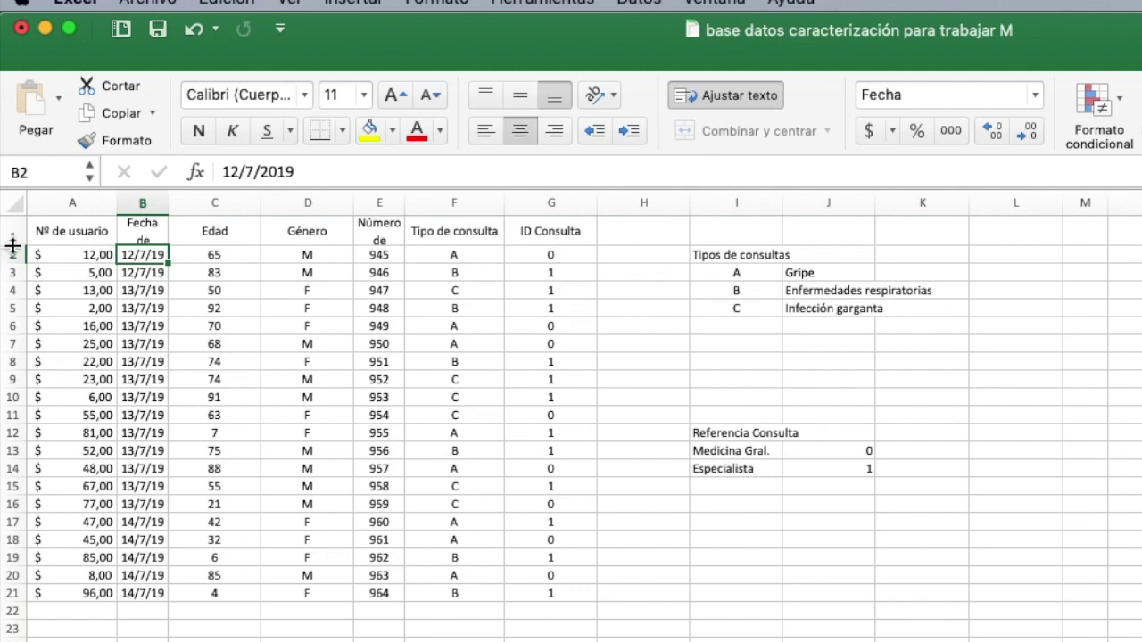
right_click(12, 243)
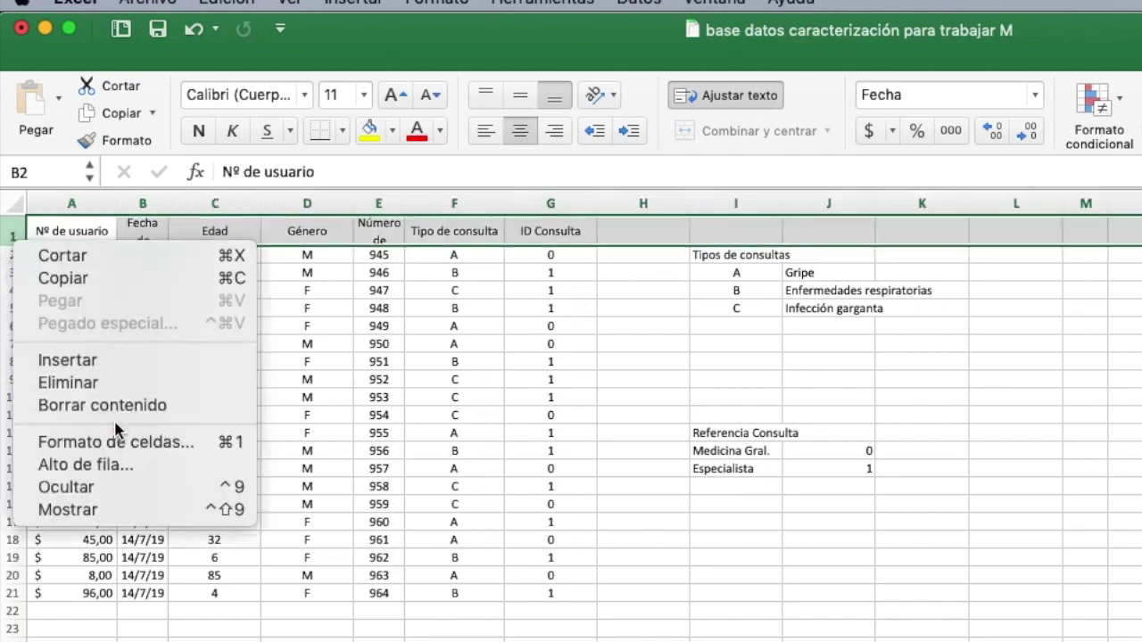
left_click(14, 243)
left_click_drag(15, 243, 14, 286)
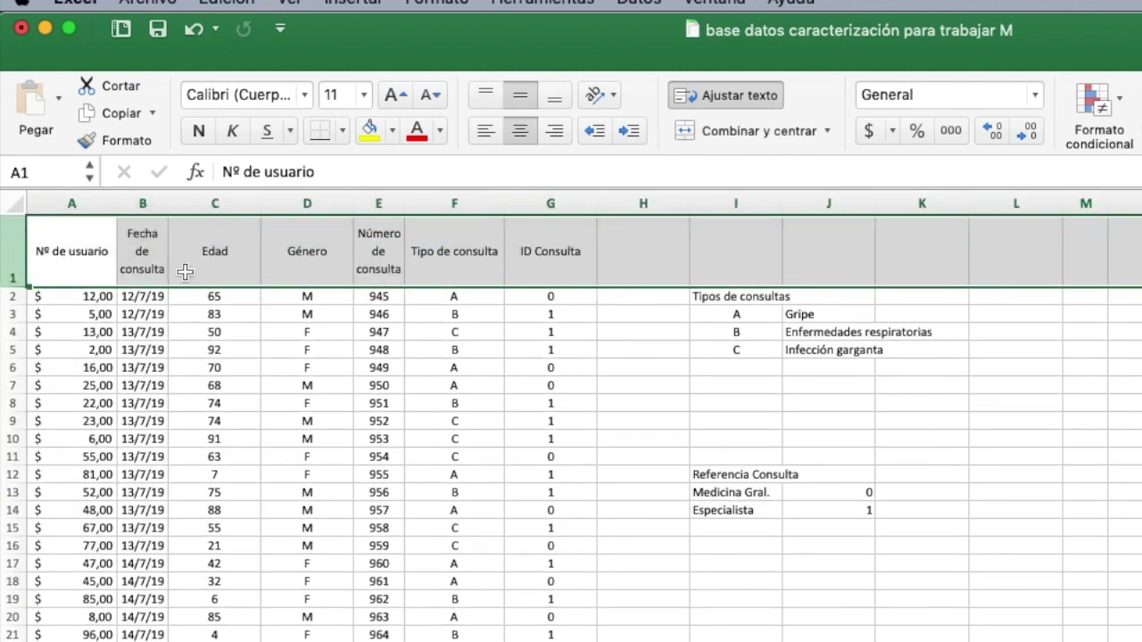
key("super+Right")
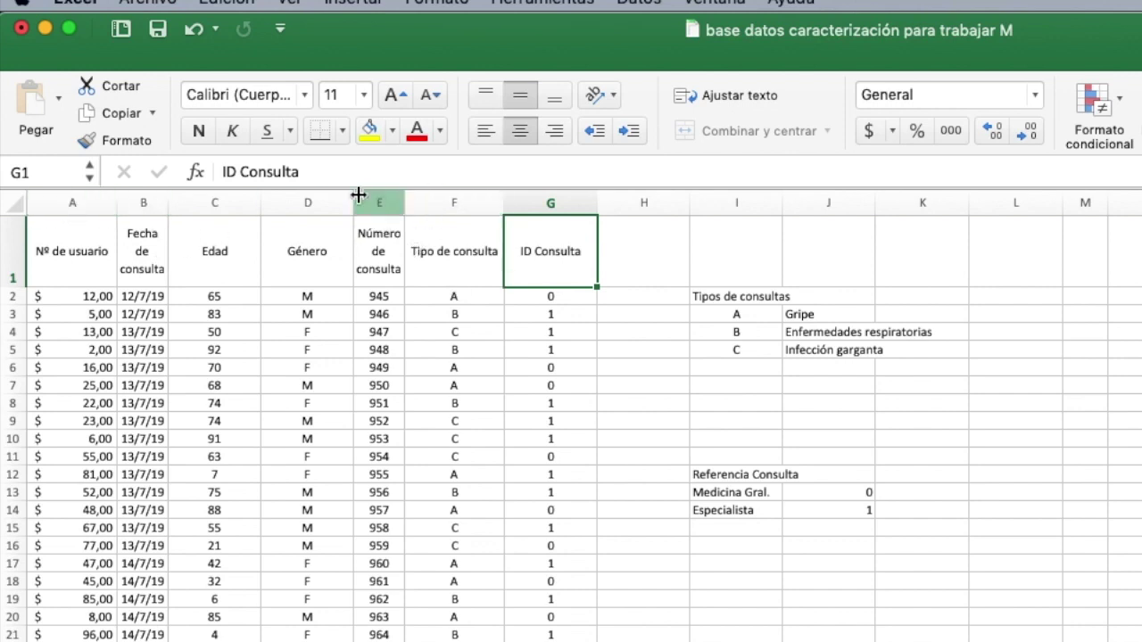
Move the Número de consulta column before Nº de usuario by inserting a copy there and deleting the original column.
left_click(390, 205)
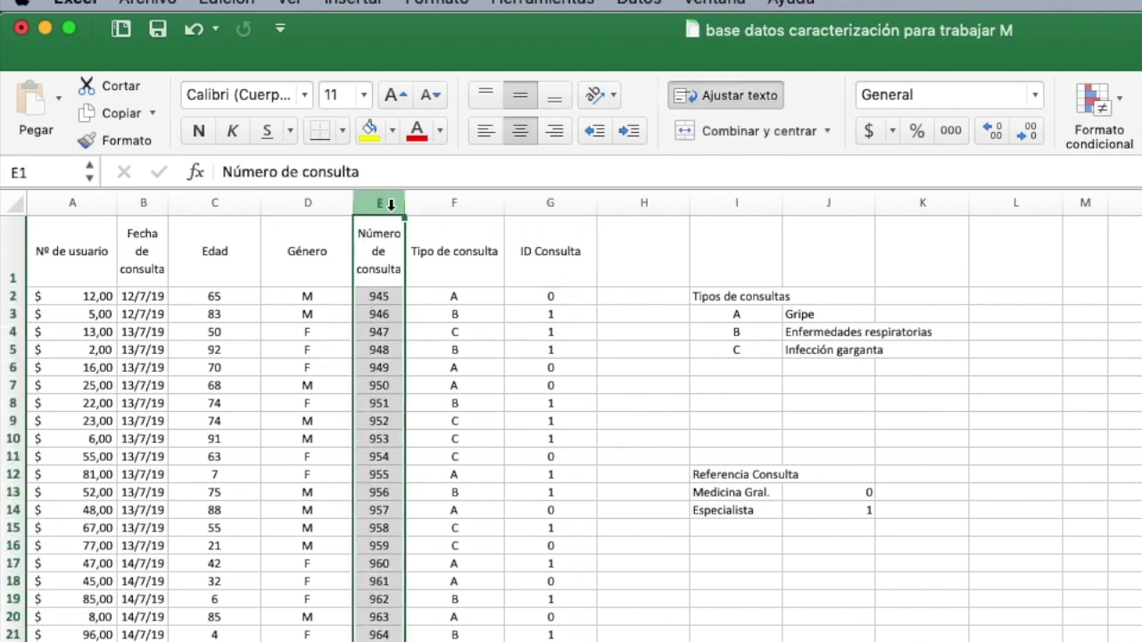
left_click(194, 28)
right_click(380, 196)
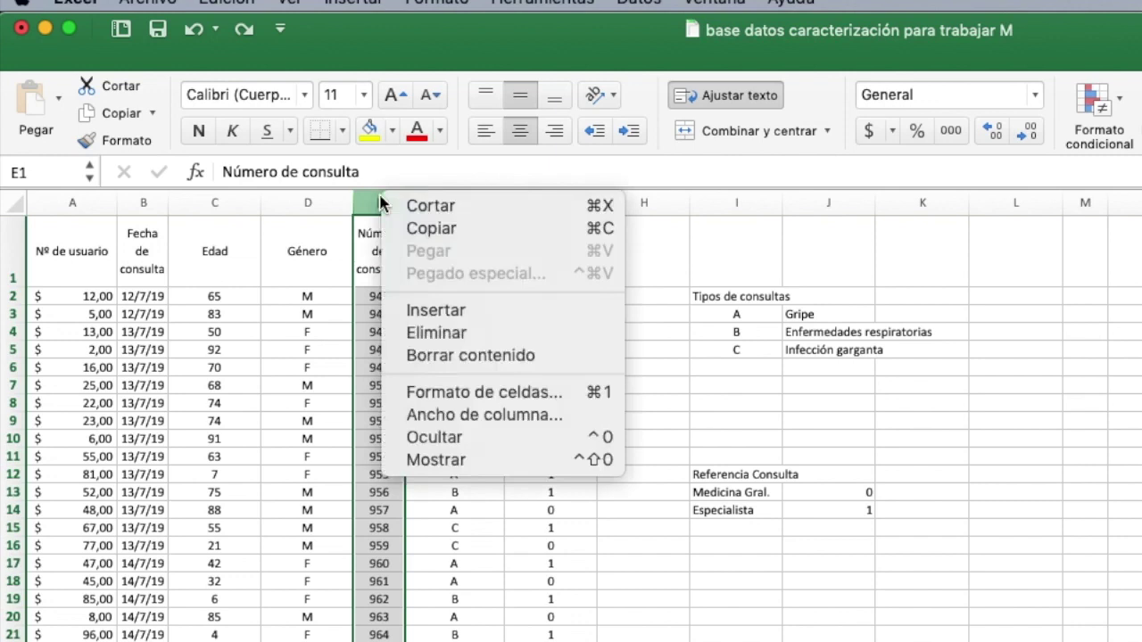
left_click(464, 229)
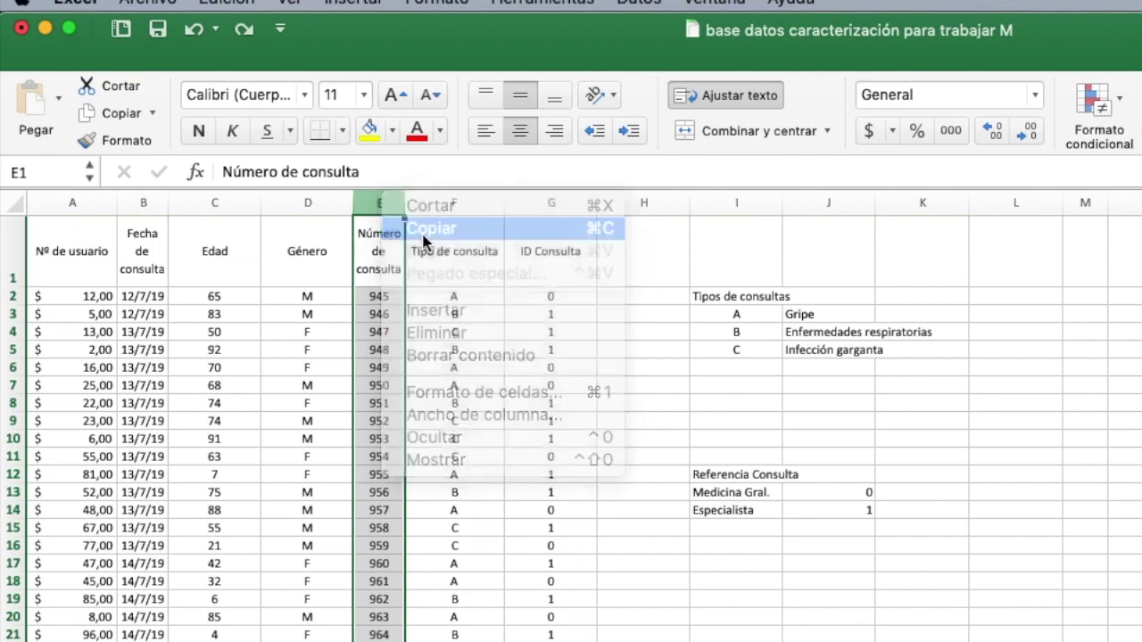
left_click(82, 204)
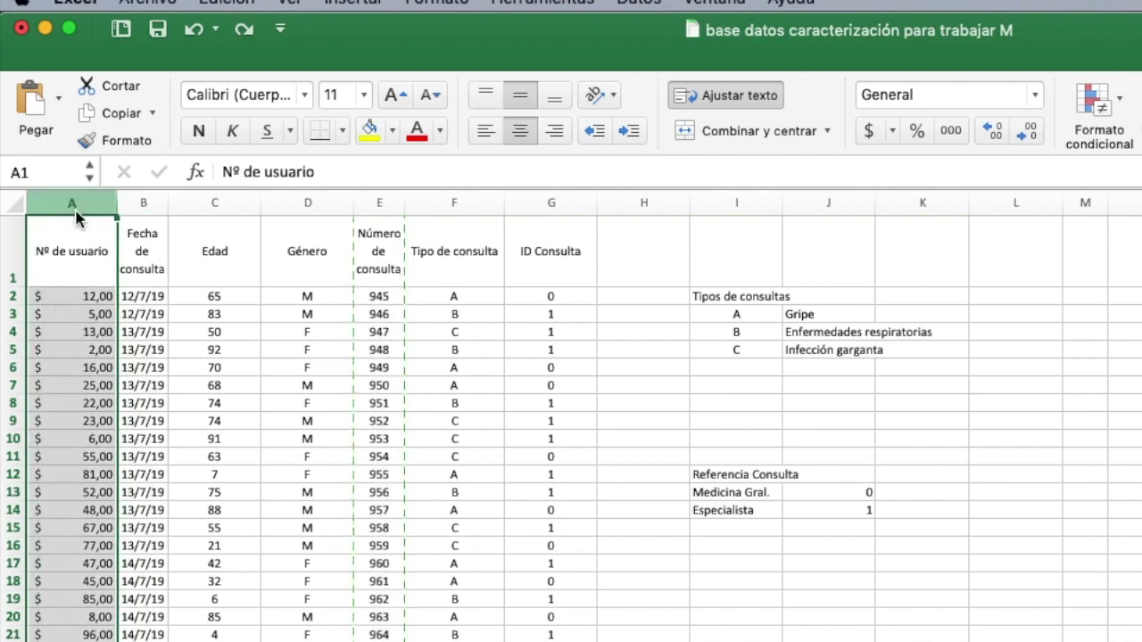
right_click(76, 215)
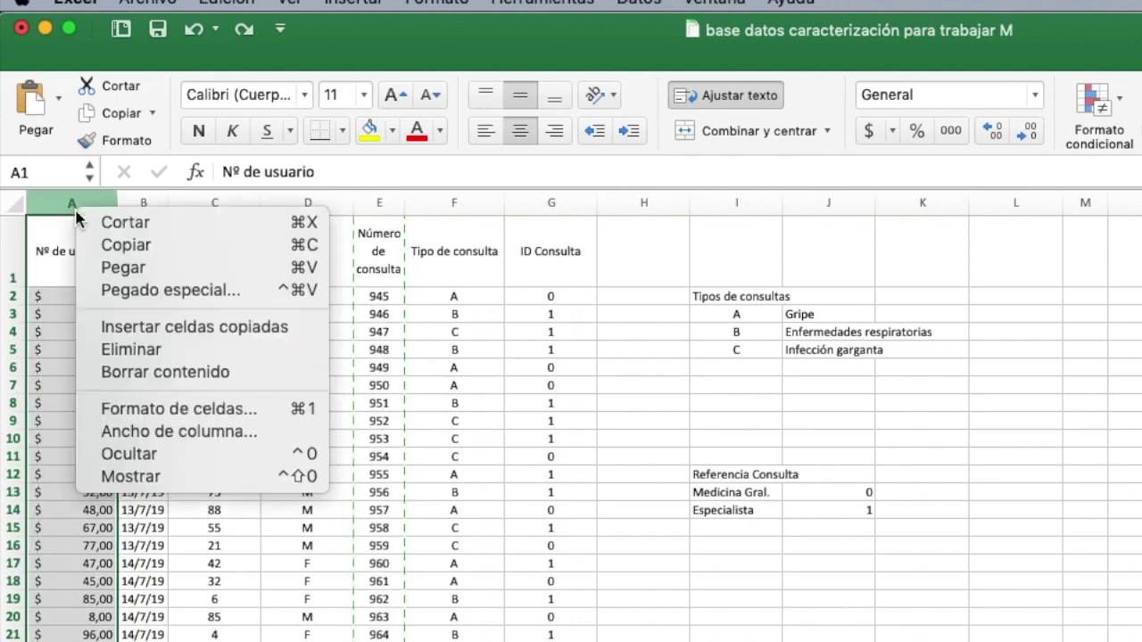
left_click(139, 326)
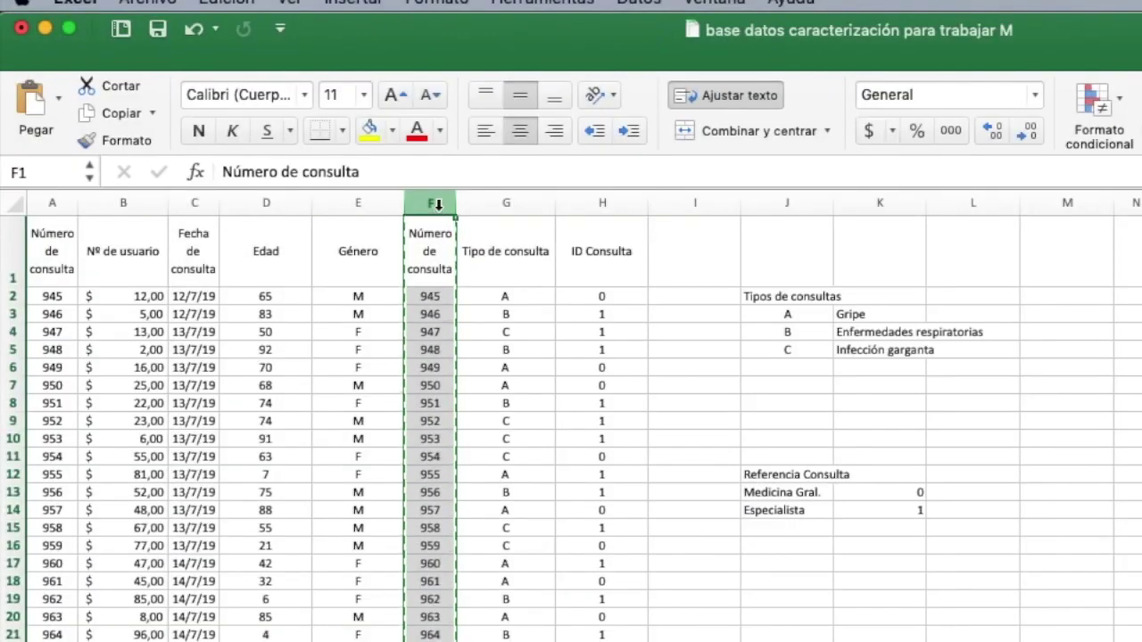
right_click(437, 212)
left_click(509, 344)
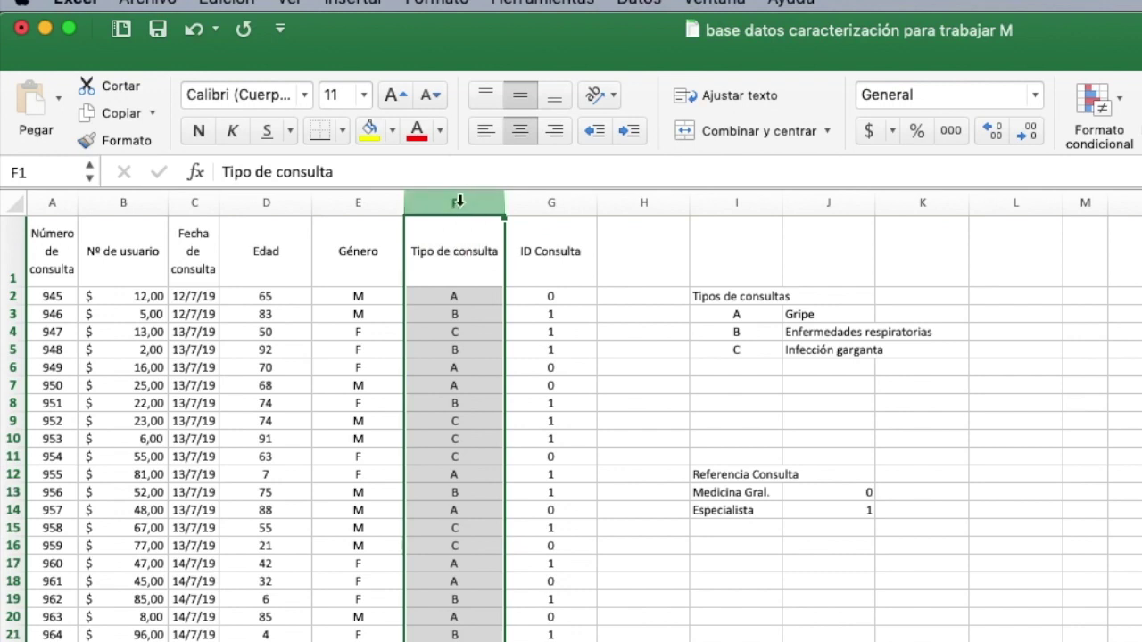
Hide the Género column.
left_click(382, 203)
right_click(382, 204)
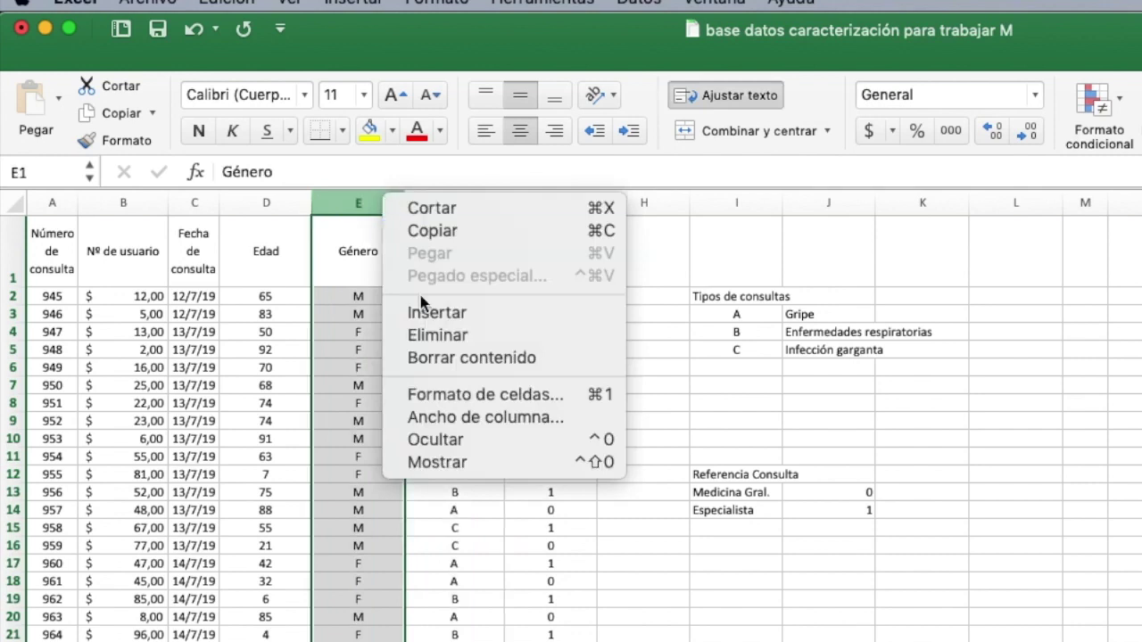
left_click(470, 443)
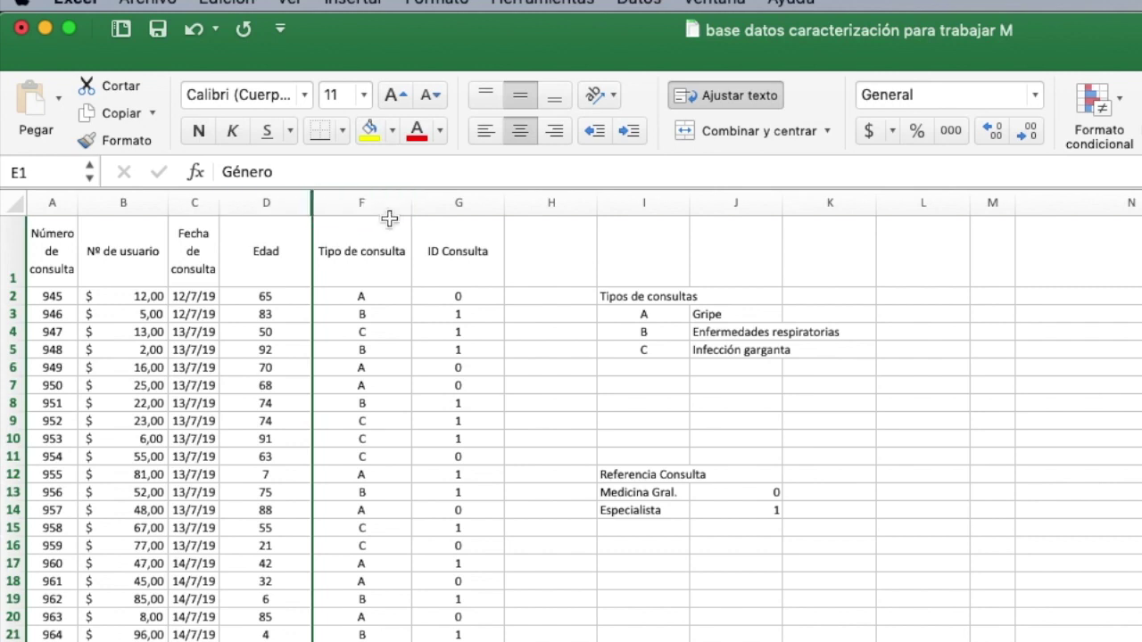
Unhide the Género column between Edad and Tipo de consulta.
left_click_drag(303, 203, 344, 207)
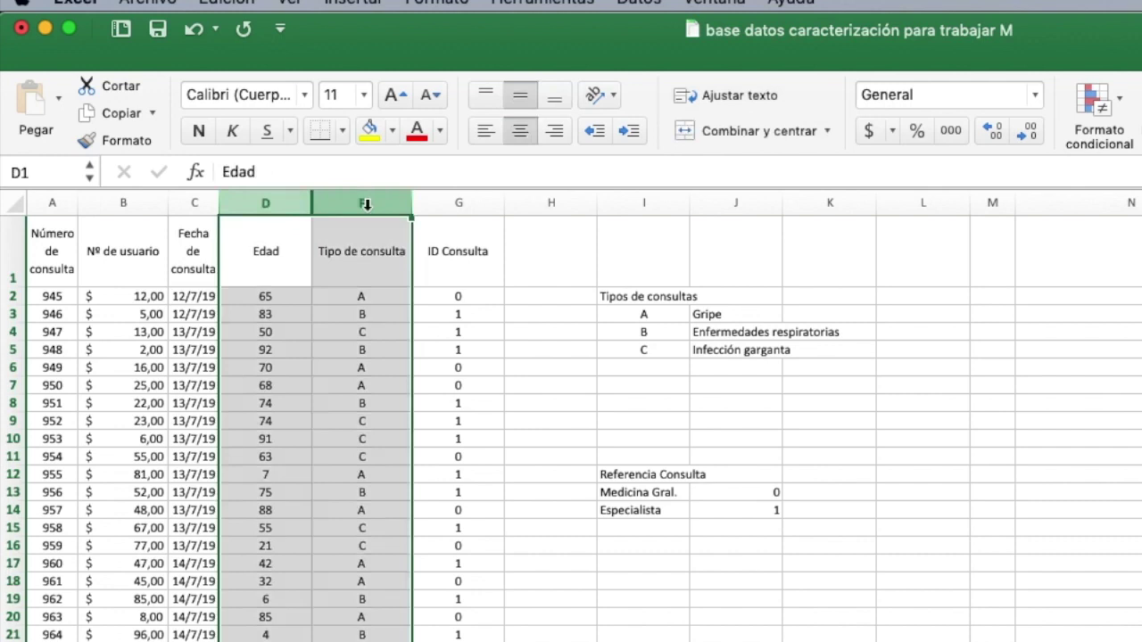
right_click(366, 206)
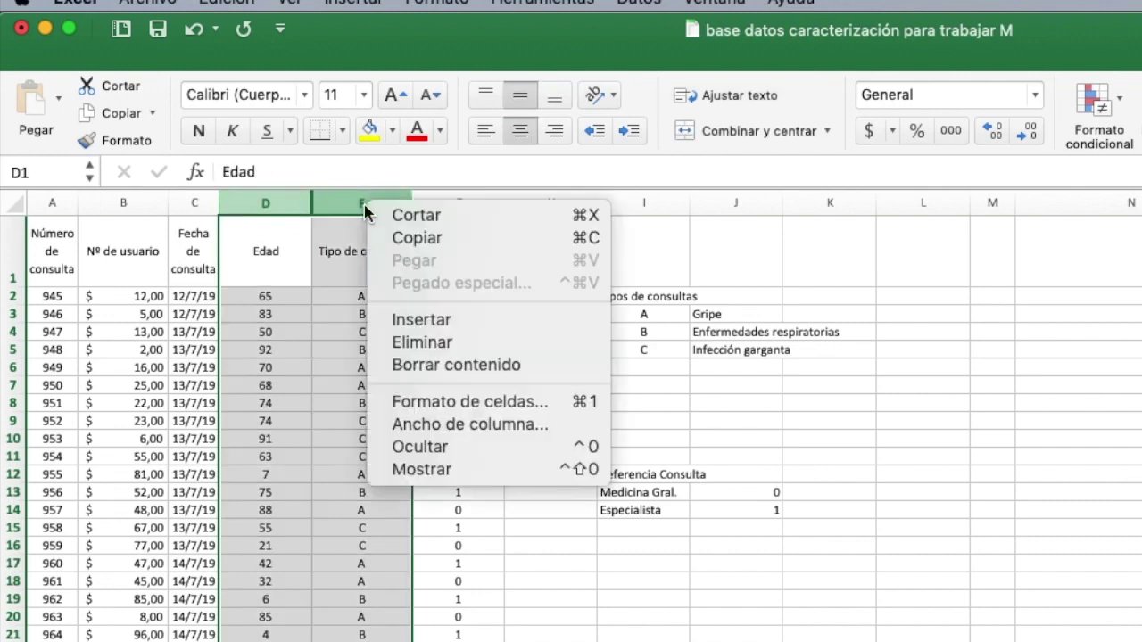
left_click(456, 471)
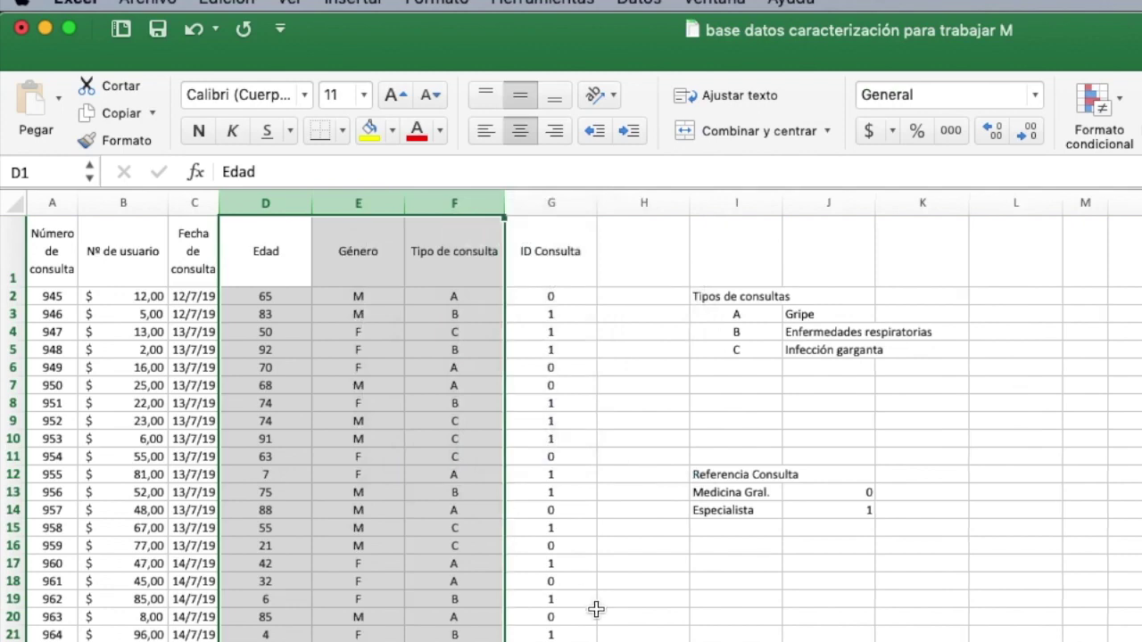
Freeze the top row of Hoja1 to keep the column headers in view while scrolling.
left_click(685, 640)
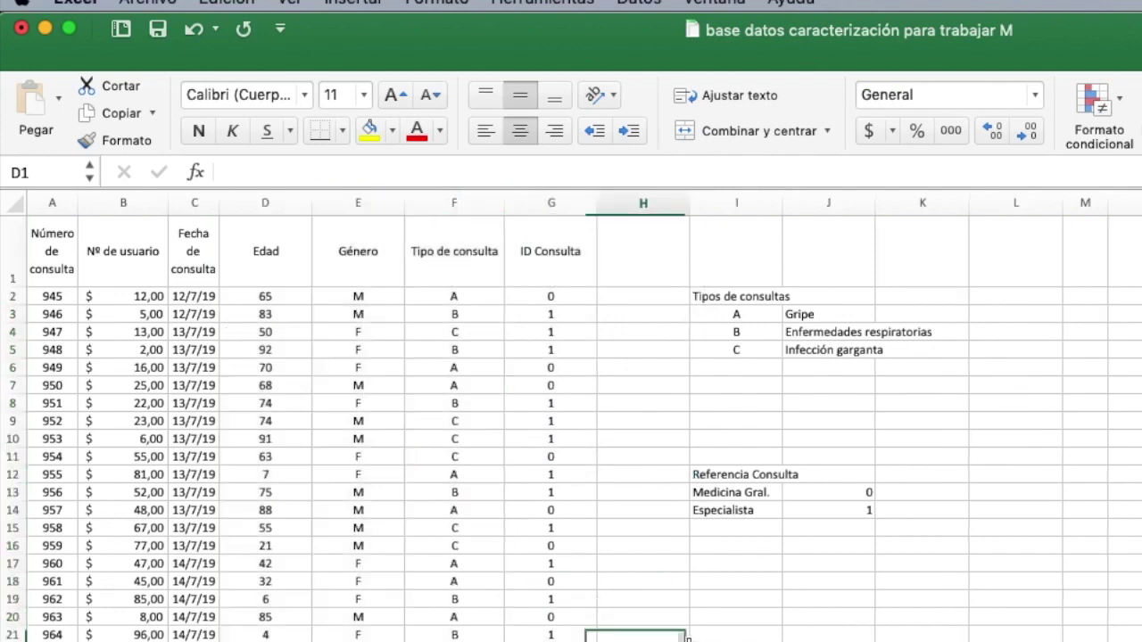
scroll(679, 250, "down", 5)
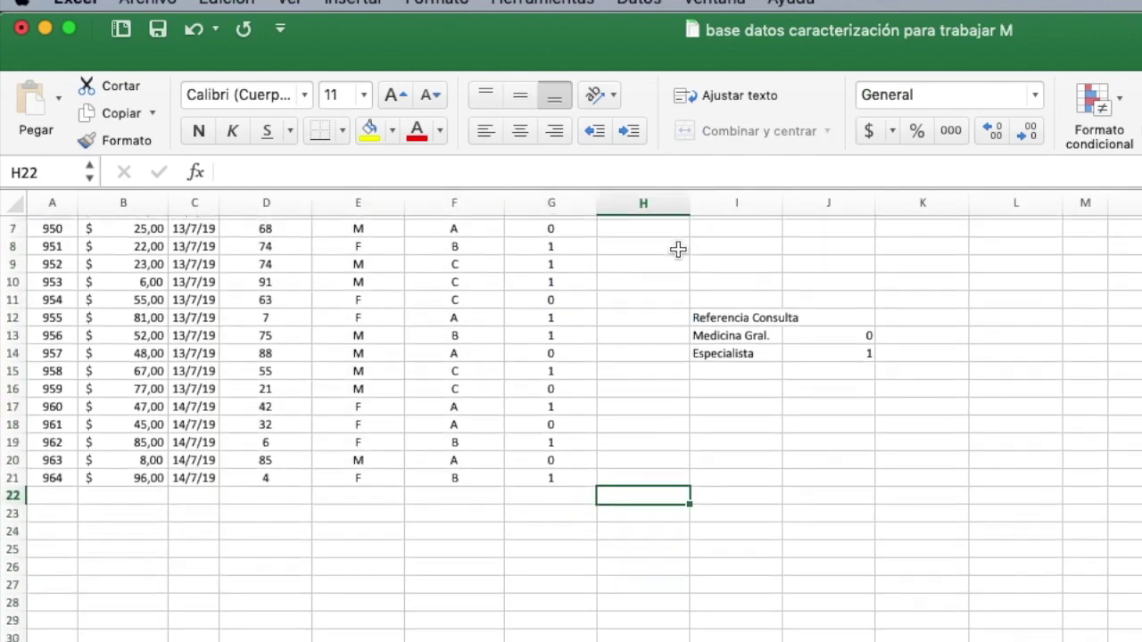
scroll(678, 250, "up", 5)
scroll(678, 250, "down", 4)
scroll(678, 250, "down", 4)
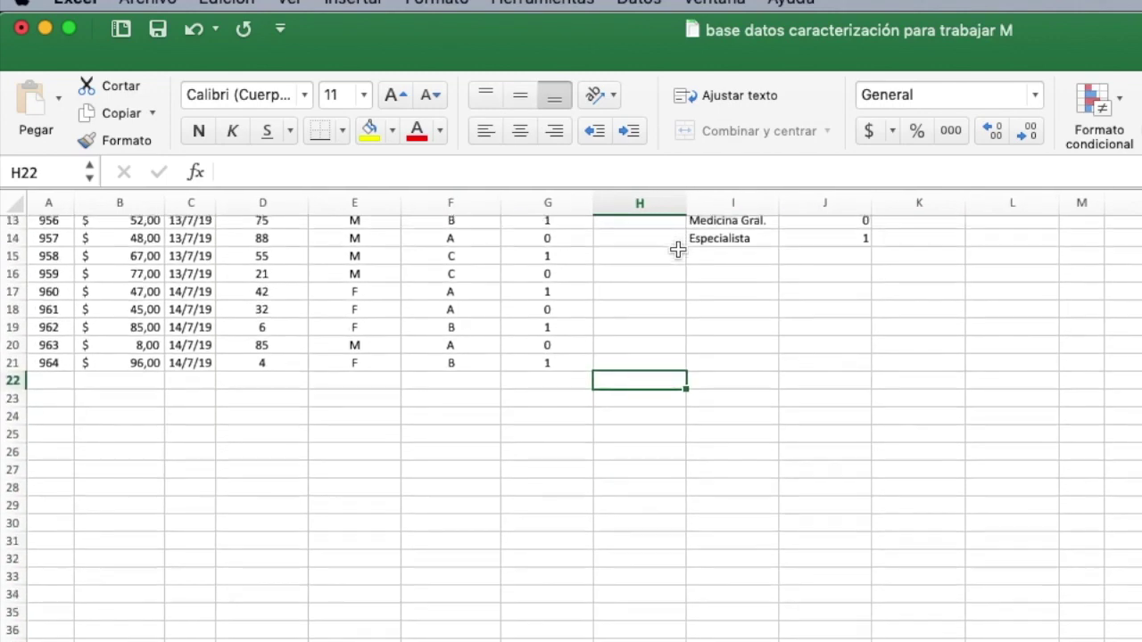
scroll(678, 250, "up", 8)
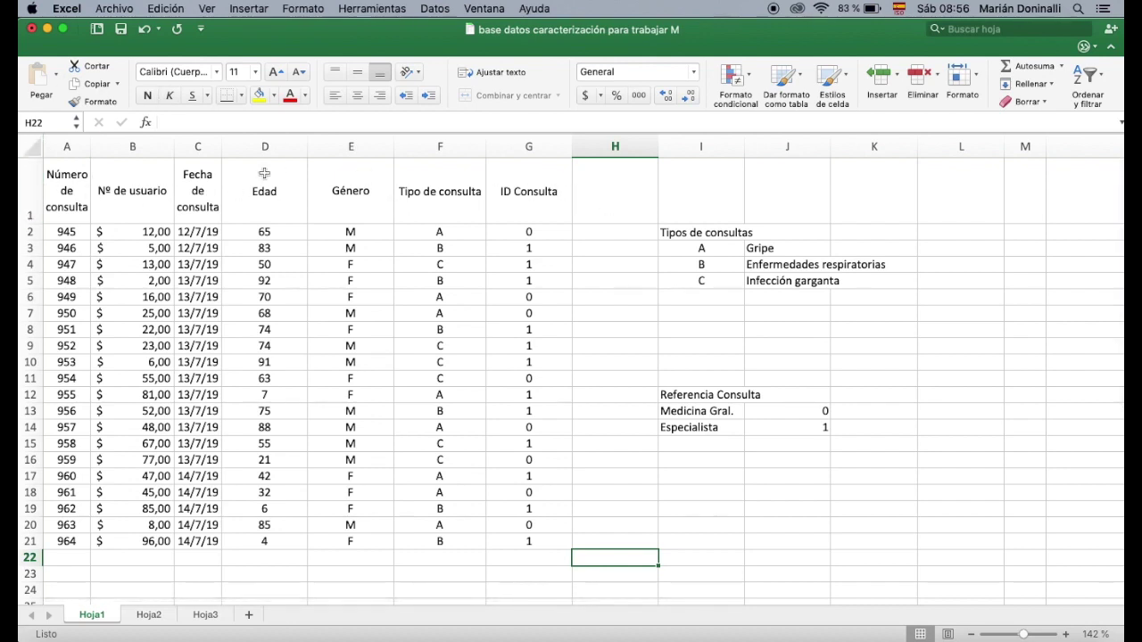
left_click(32, 185)
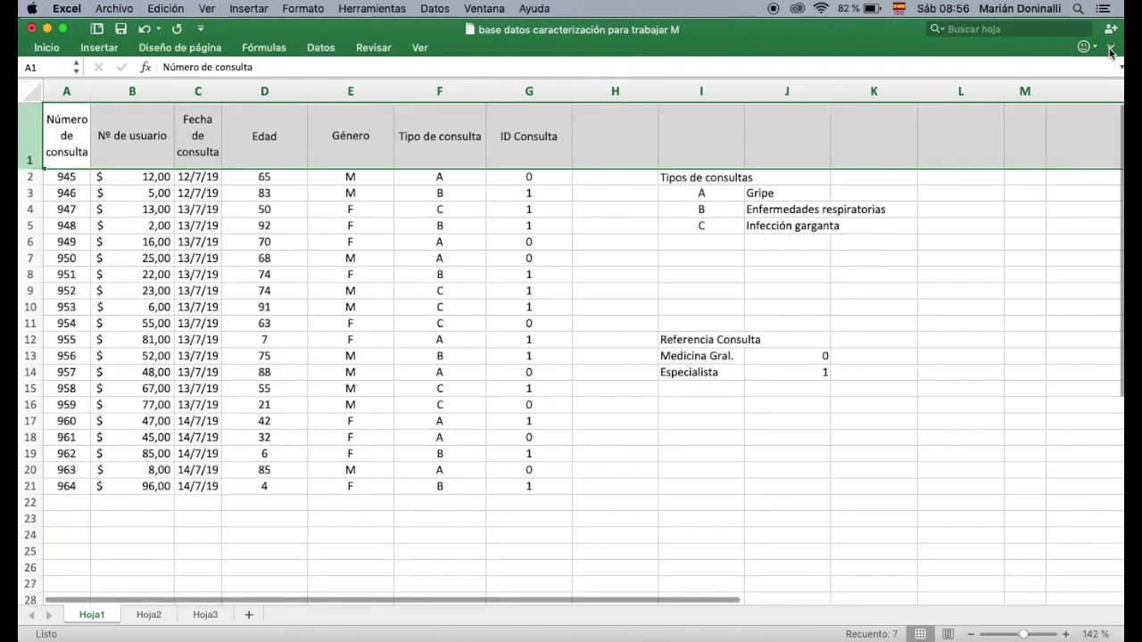
left_click(47, 47)
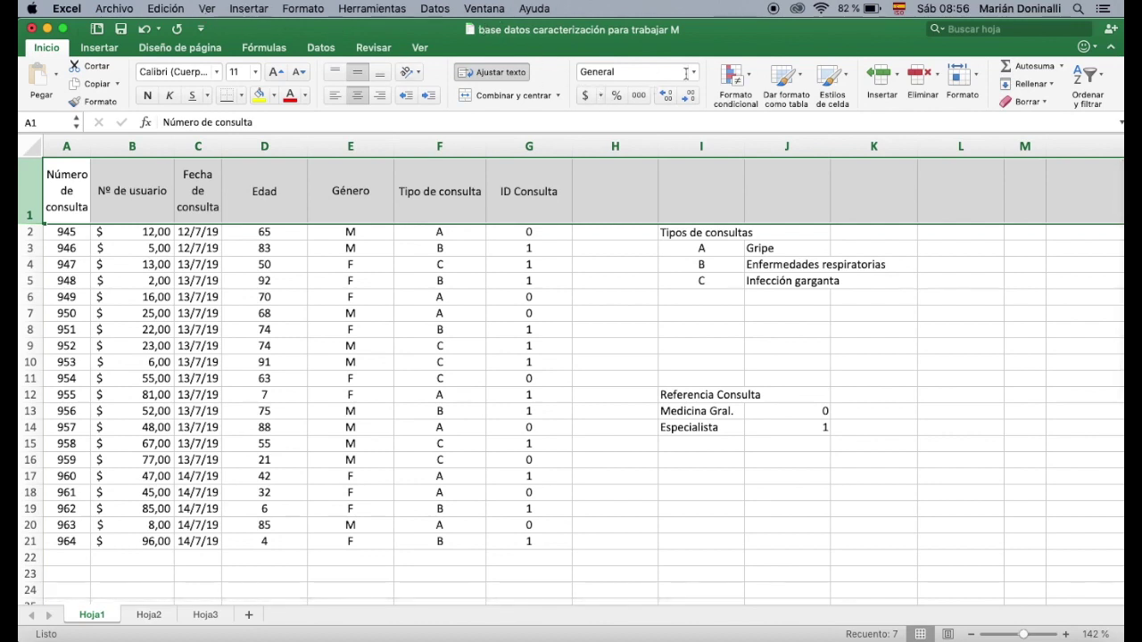
left_click(421, 49)
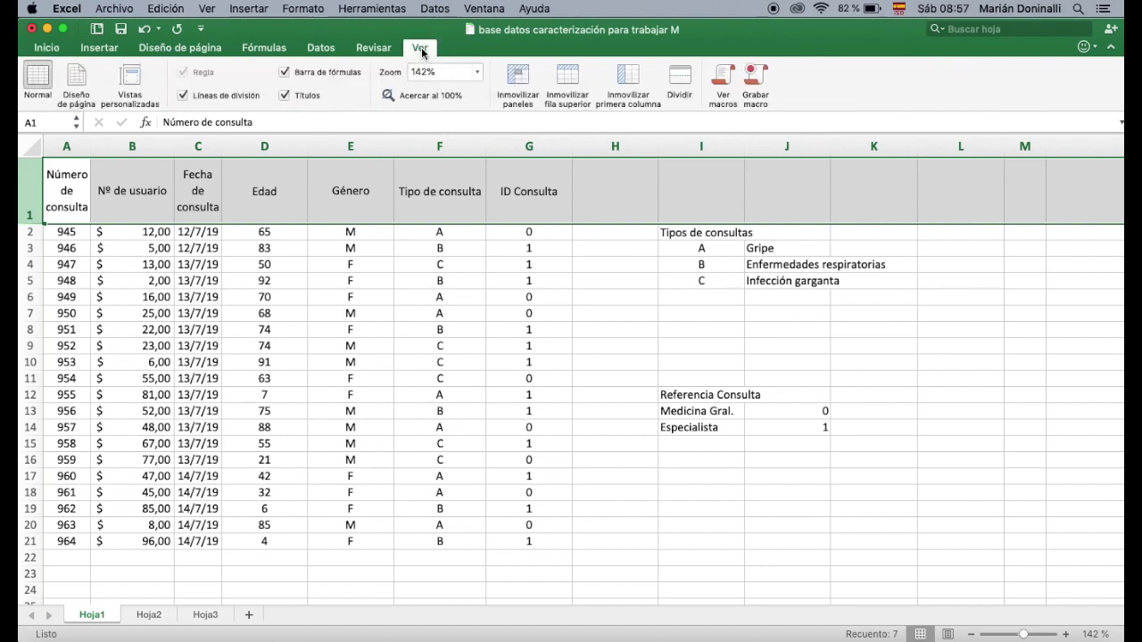
left_click(569, 78)
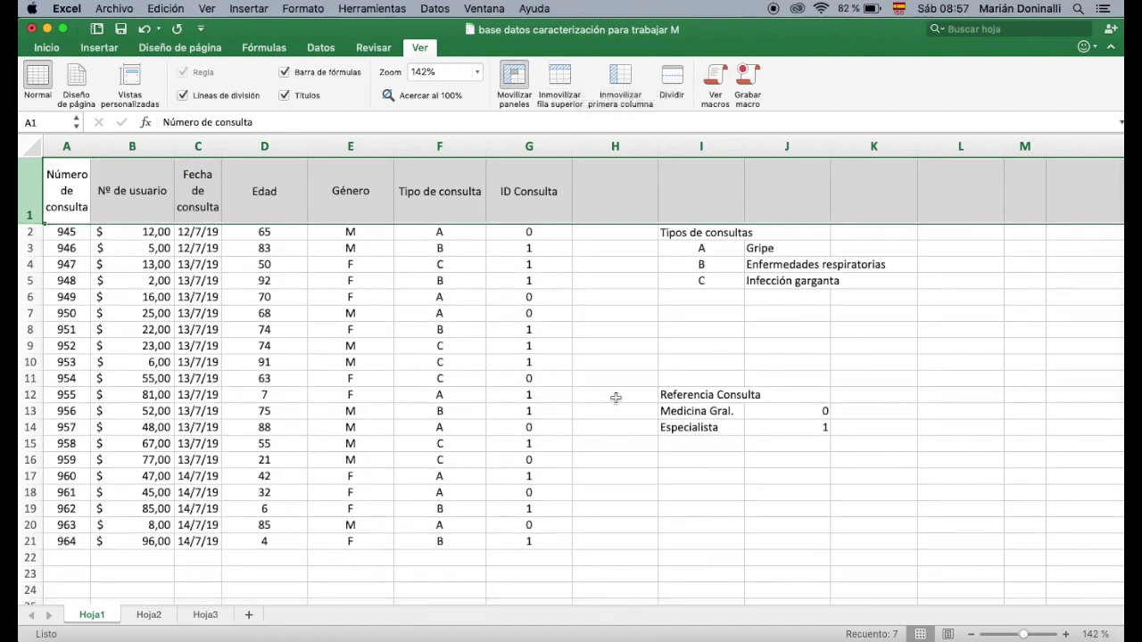
Set the number format of the Número de consulta values in A2:A21 to General.
left_click(78, 234)
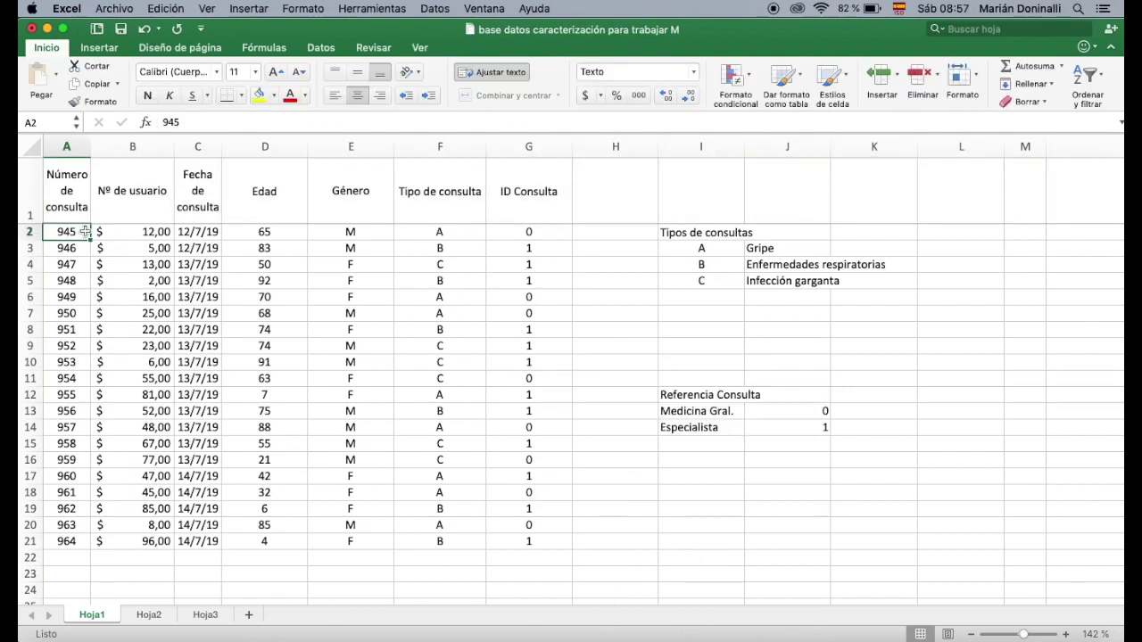
left_click_drag(83, 232, 78, 540)
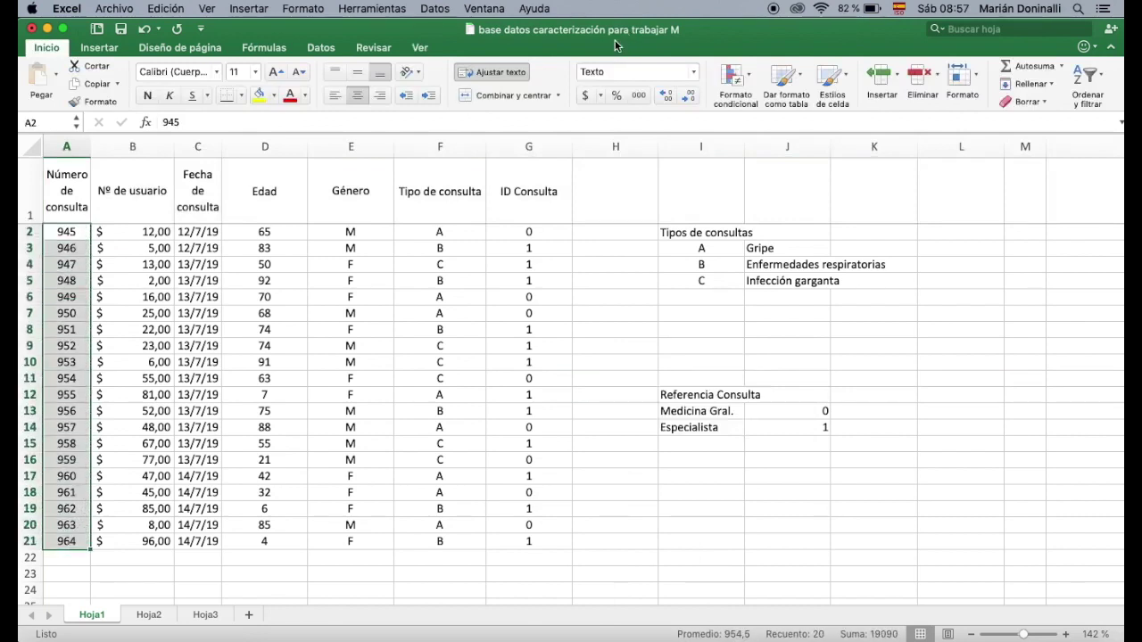
left_click(694, 72)
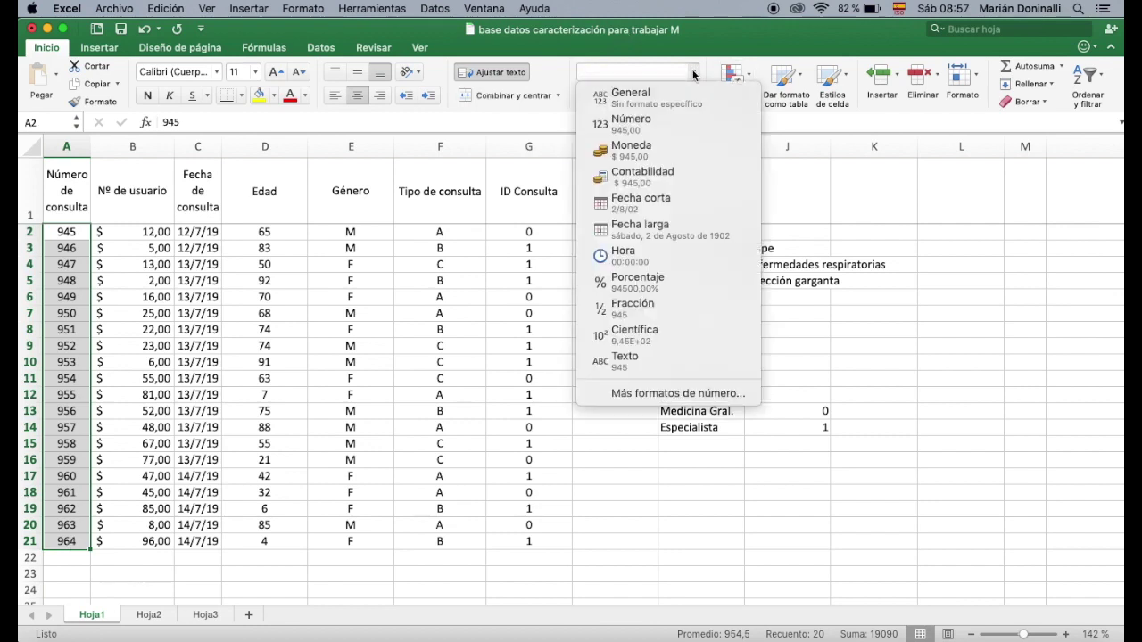
left_click(670, 75)
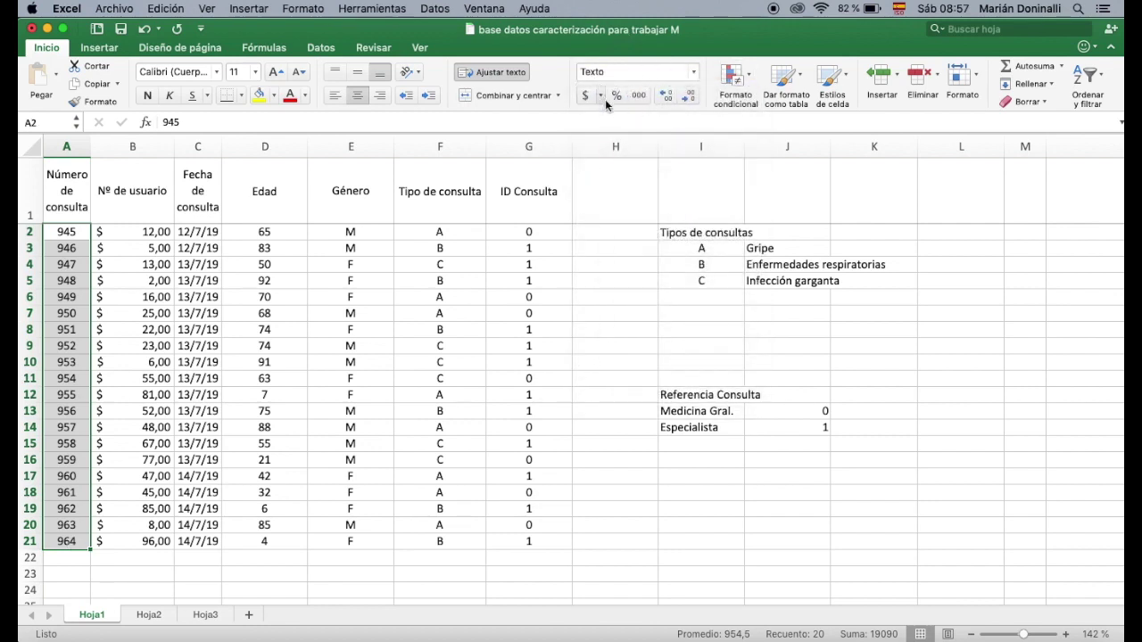
left_click(696, 73)
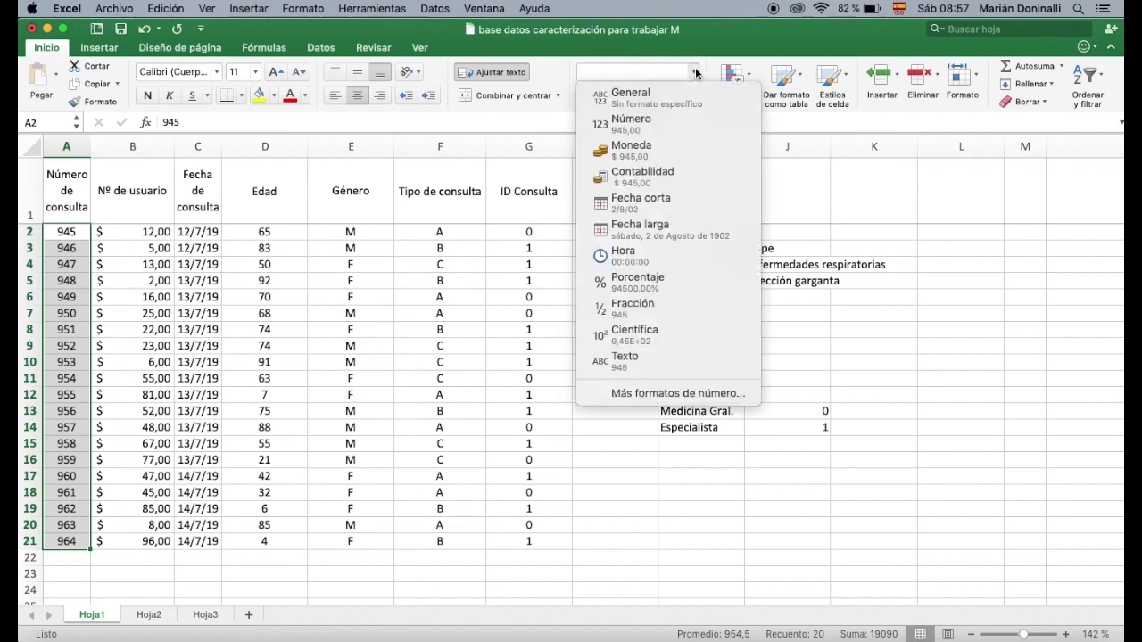
left_click(655, 105)
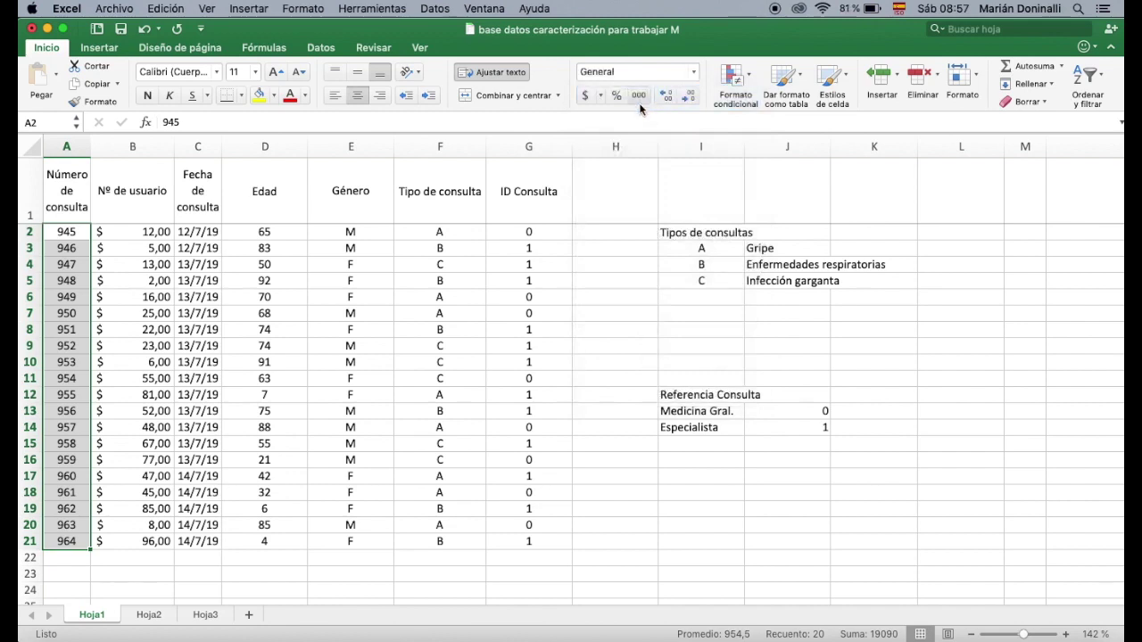
left_click(164, 233)
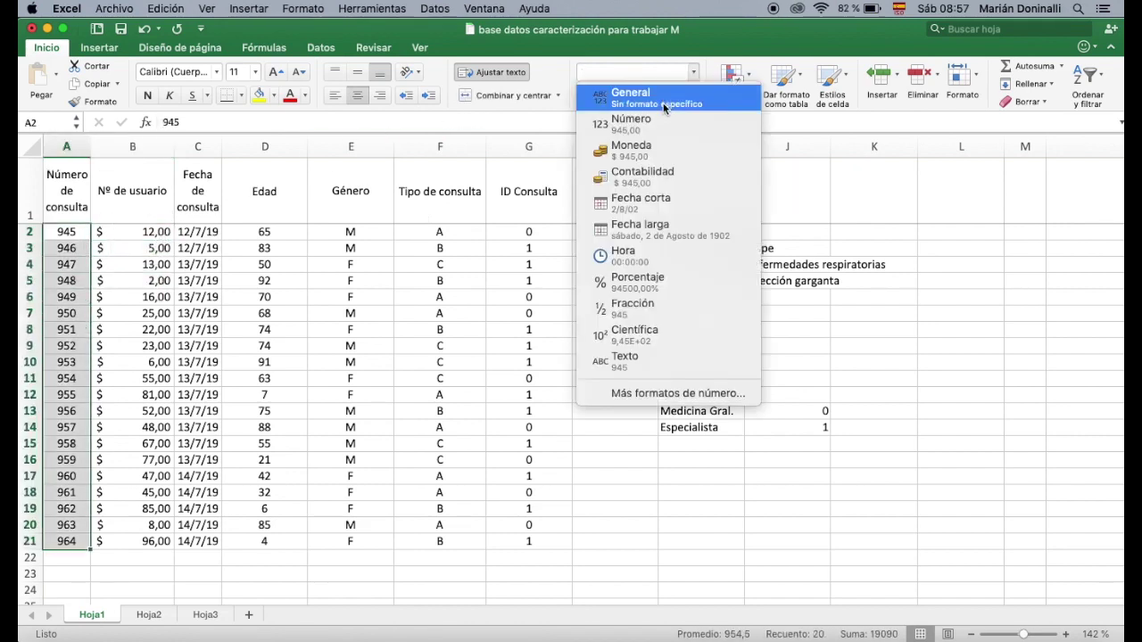
Apply the General format to the selected Número de consulta cells and the Número format to the Nº de usuario values in B2:B21.
left_click(652, 100)
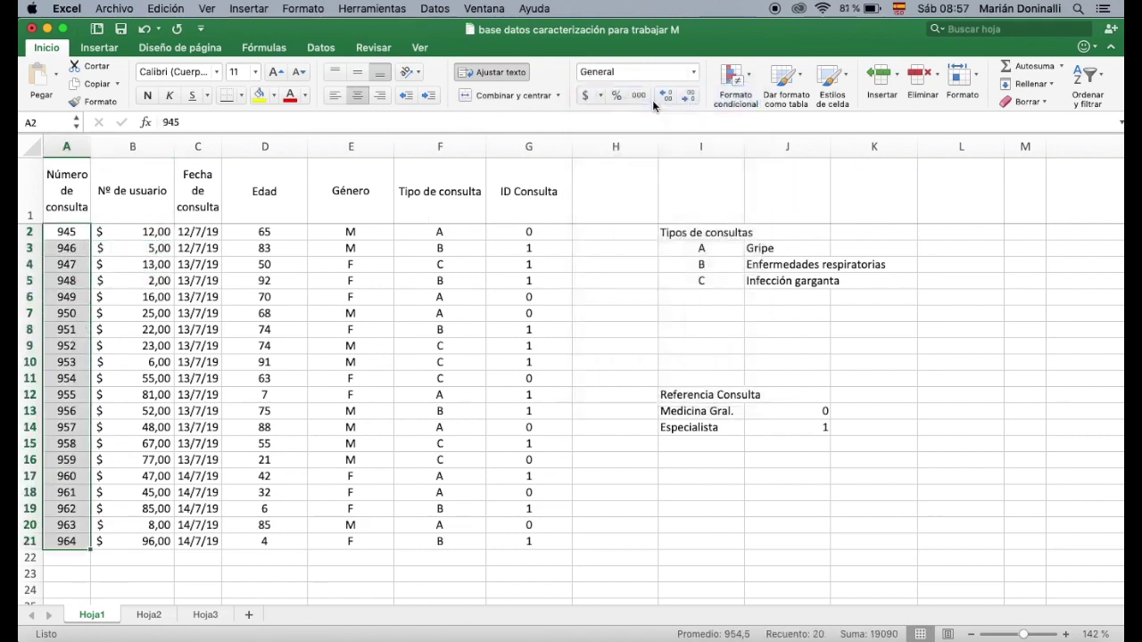
left_click(164, 234)
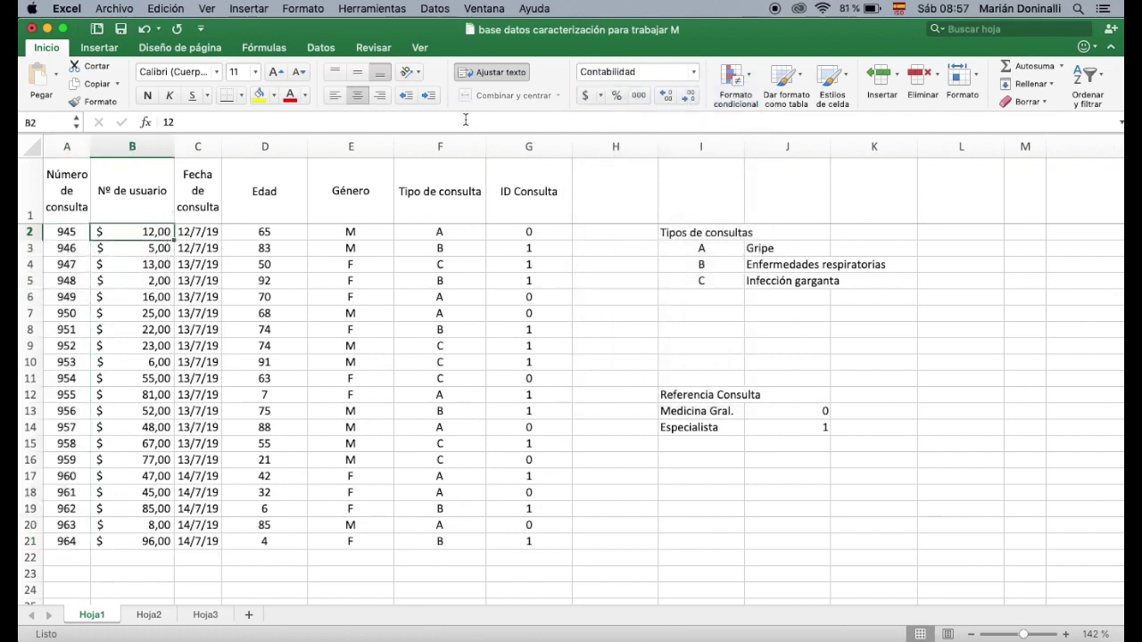
left_click_drag(166, 235, 150, 544)
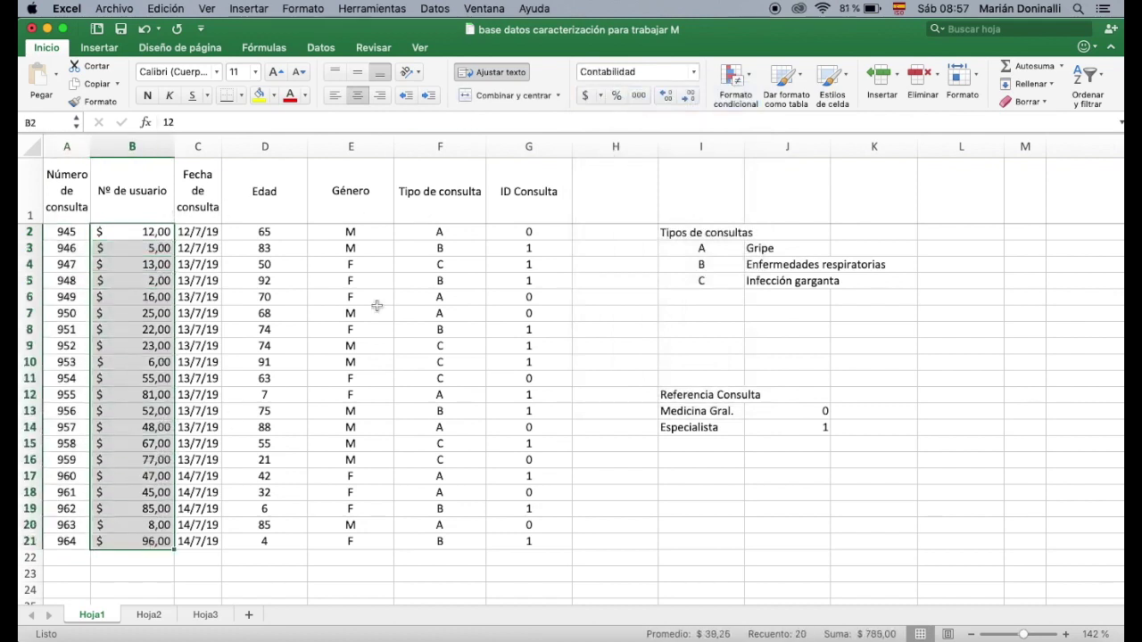
left_click(693, 71)
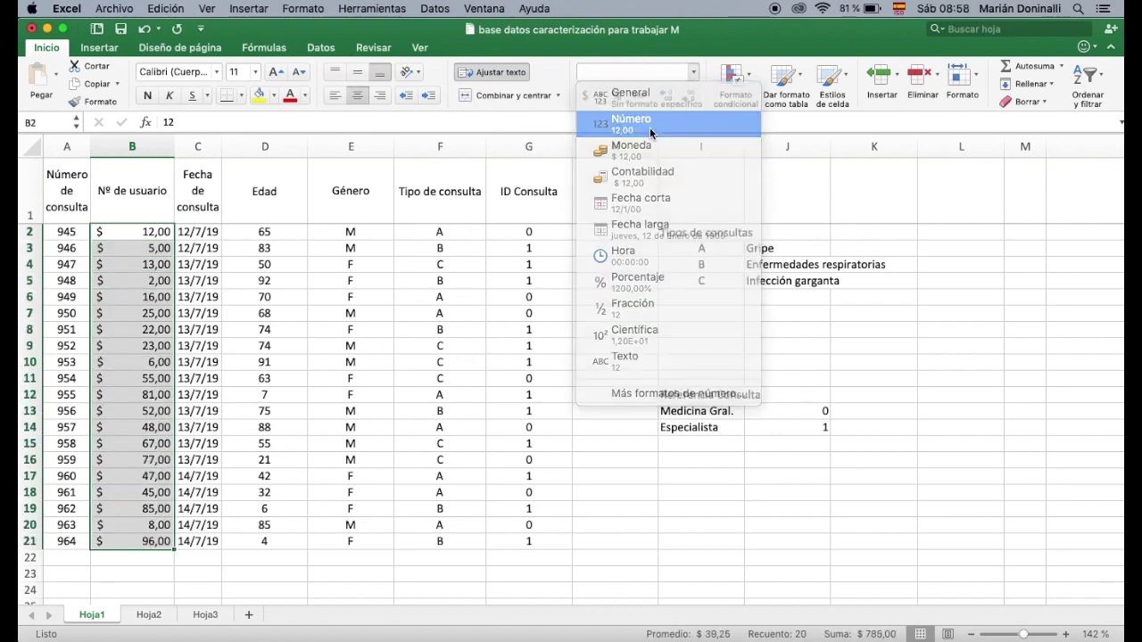
left_click(642, 122)
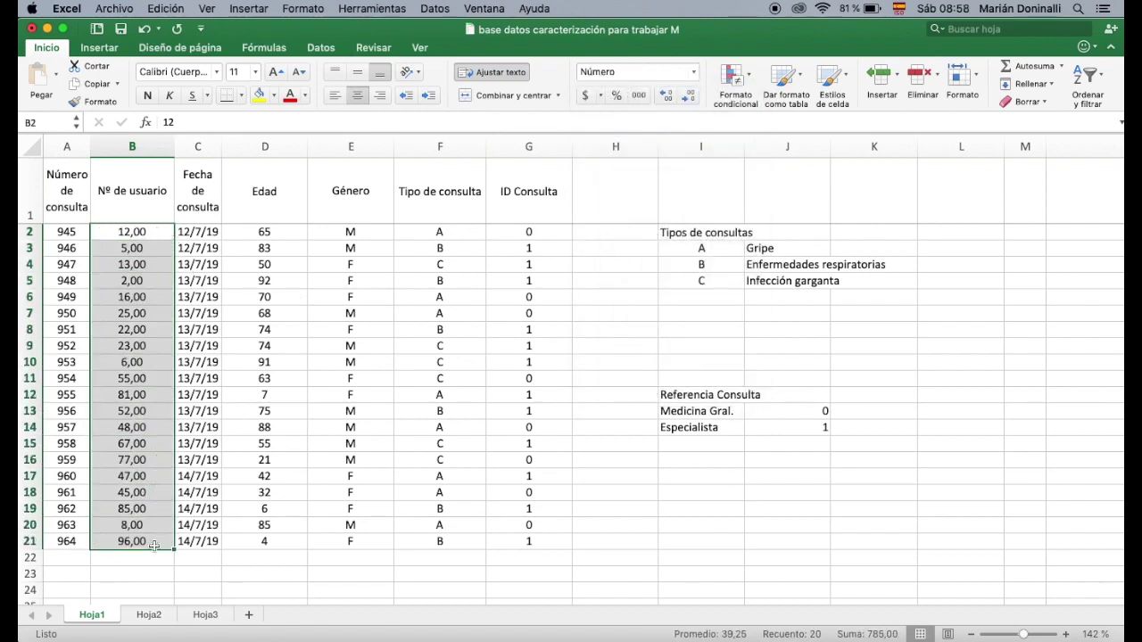
Remove both decimal places from the Nº de usuario values in B2:B21.
left_click(694, 75)
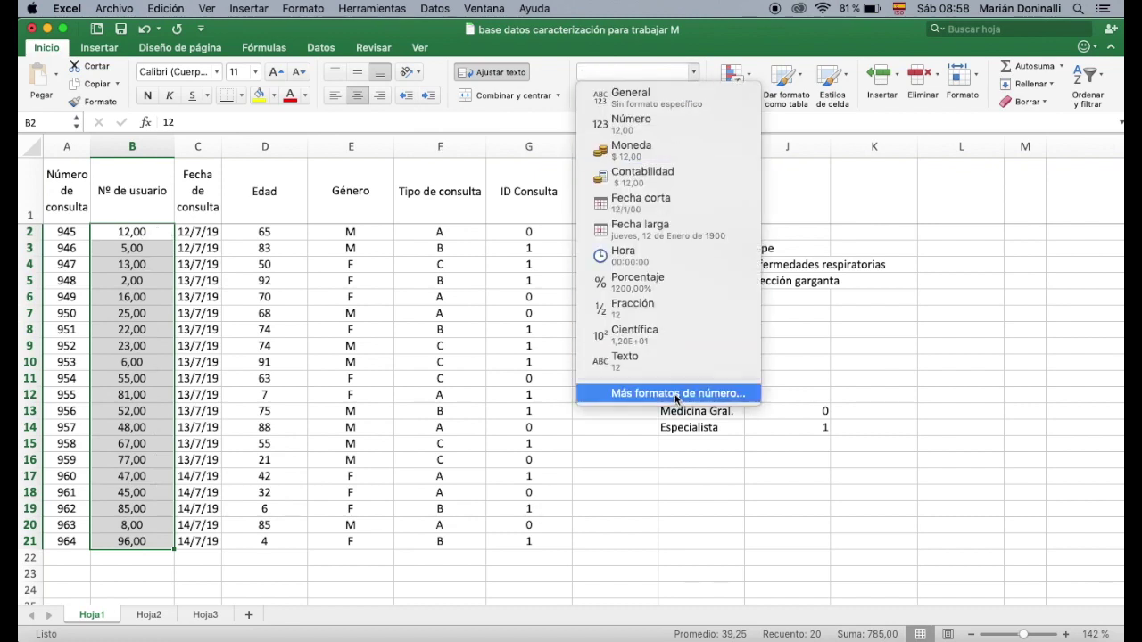
key("Escape")
left_click(693, 100)
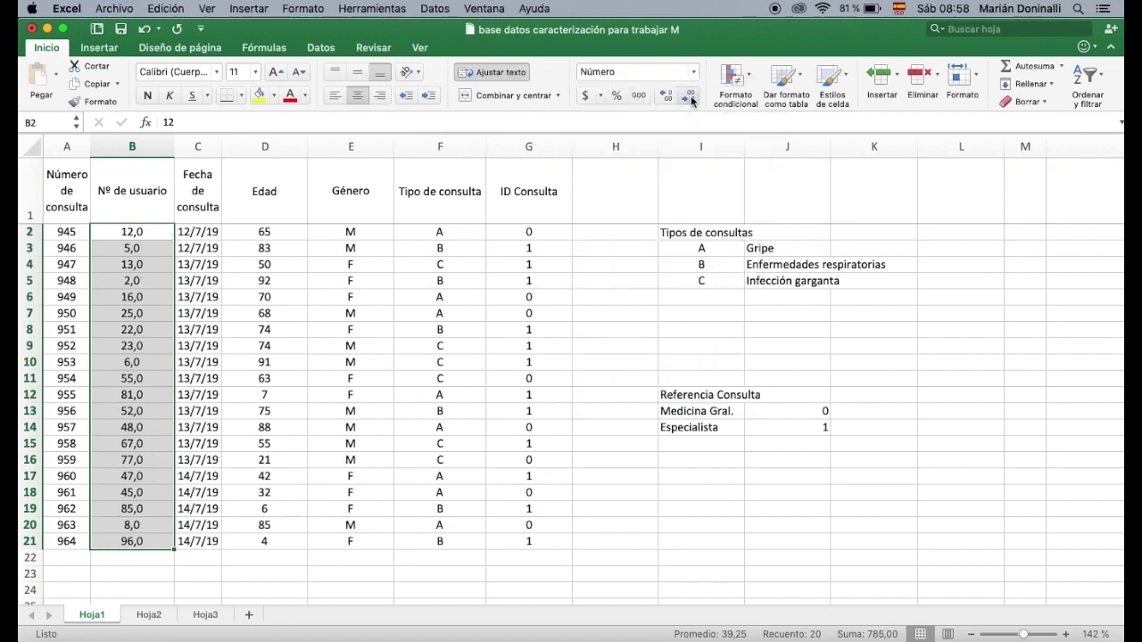
left_click(692, 100)
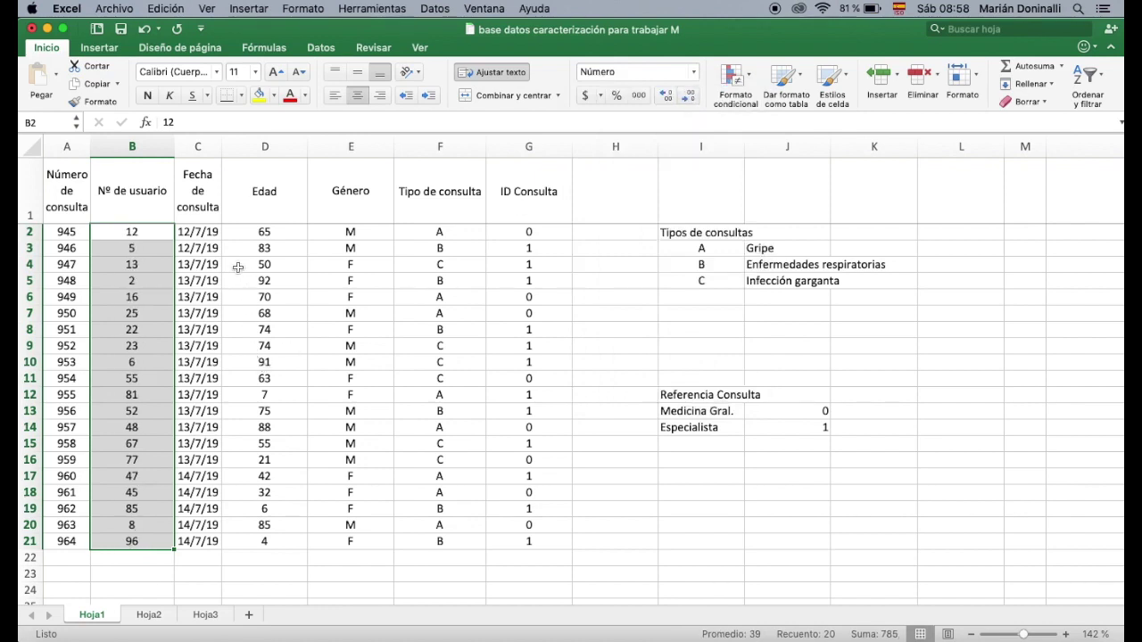
Add light blue outline and interior borders to the whole consultations table in A1:G21.
left_click(214, 234)
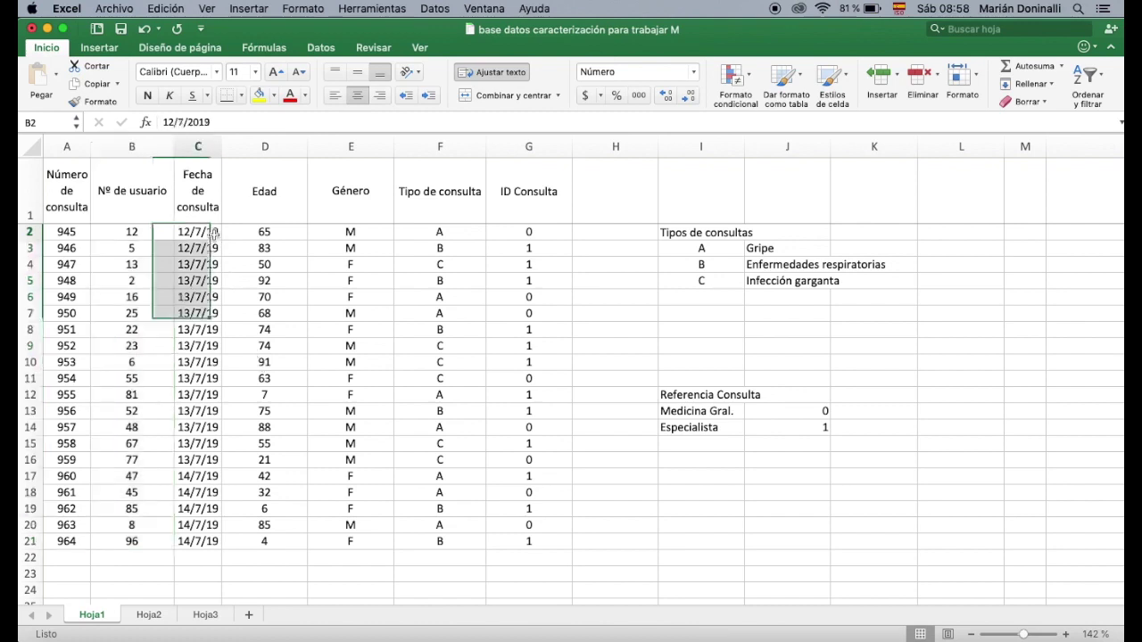
key("super+a")
right_click(472, 255)
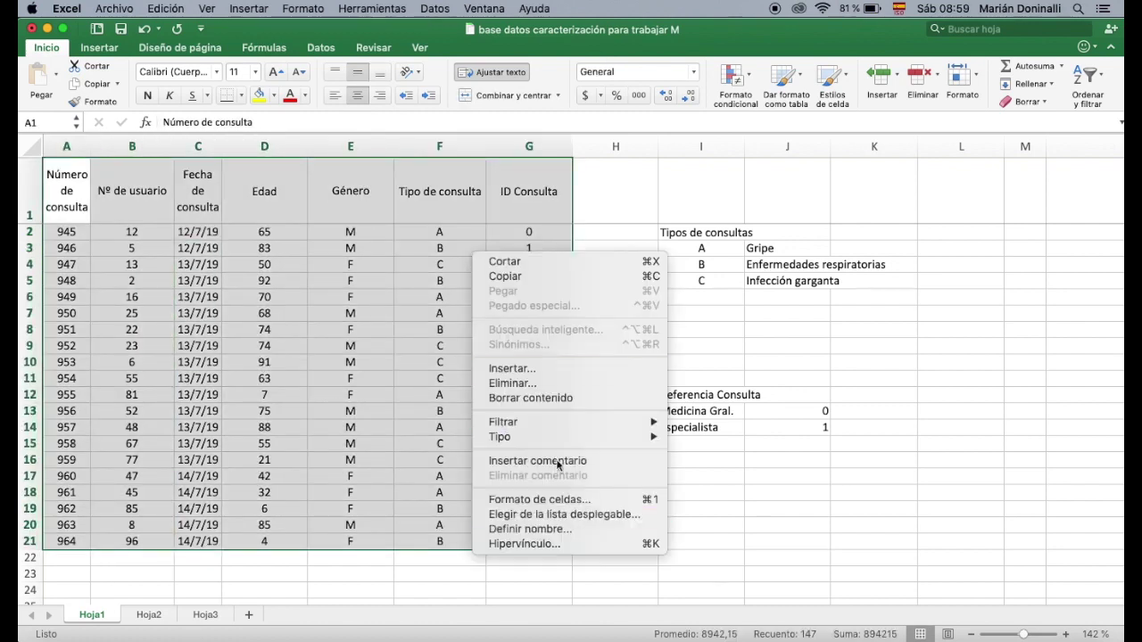
left_click(563, 508)
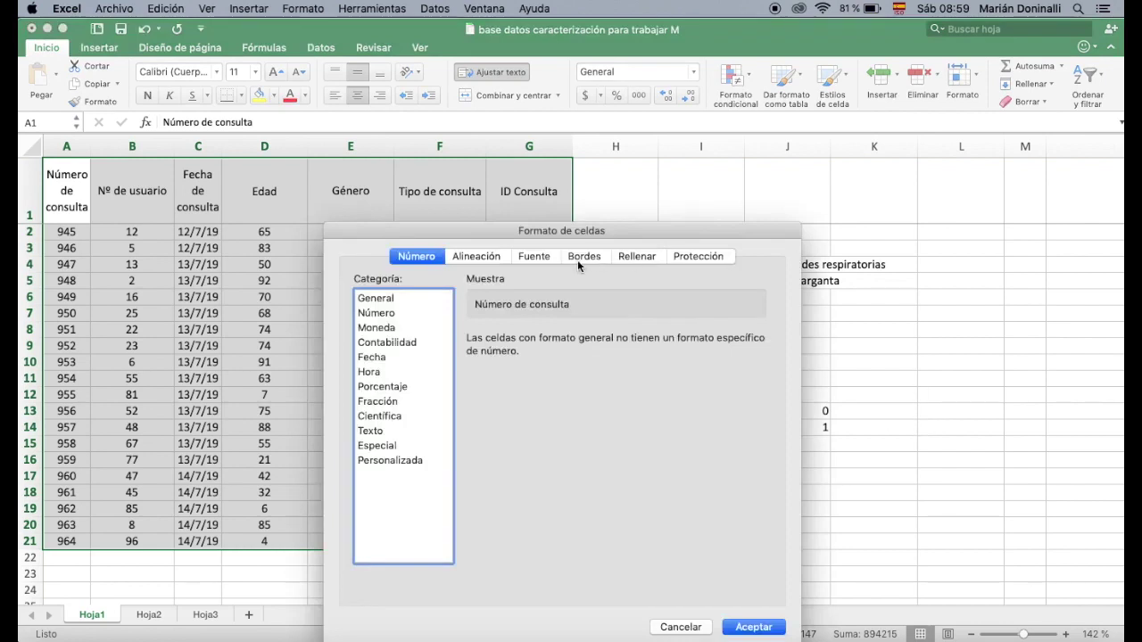
left_click(581, 259)
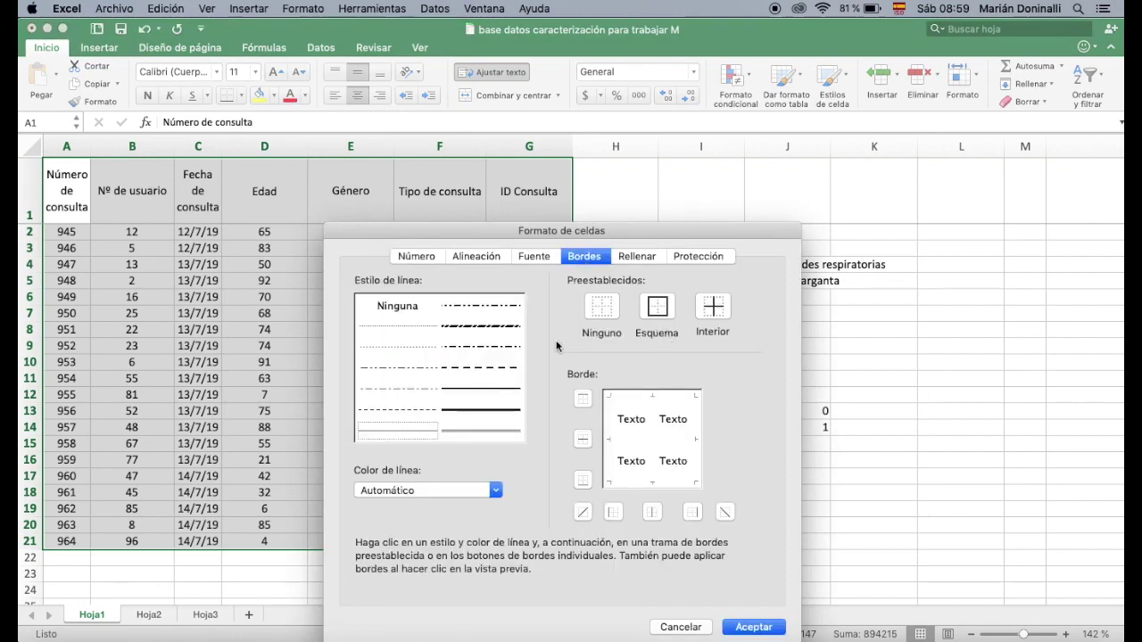
left_click(447, 490)
left_click(454, 608)
left_click(664, 307)
left_click(713, 309)
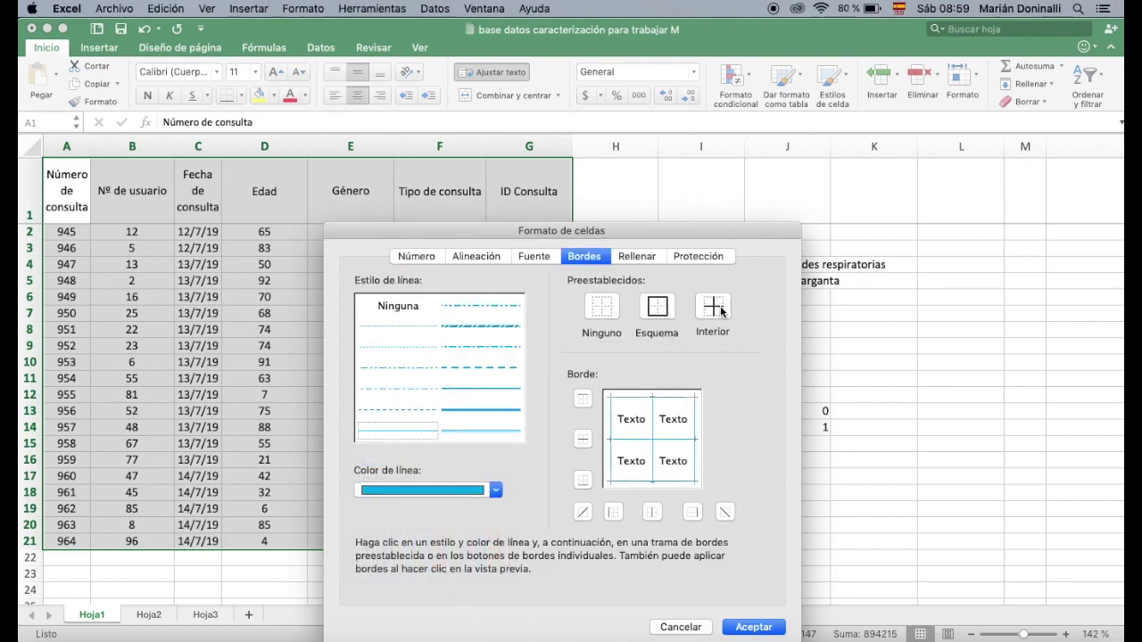
left_click(506, 391)
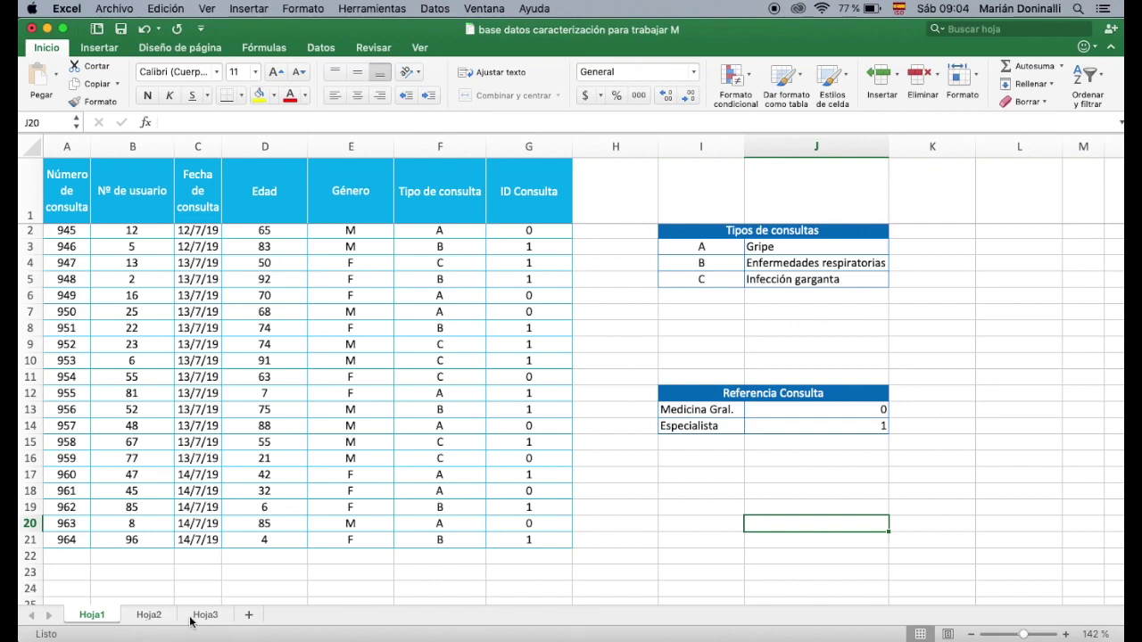
Delete the empty sheets Hoja2 and Hoja3 from the workbook.
left_click(146, 616)
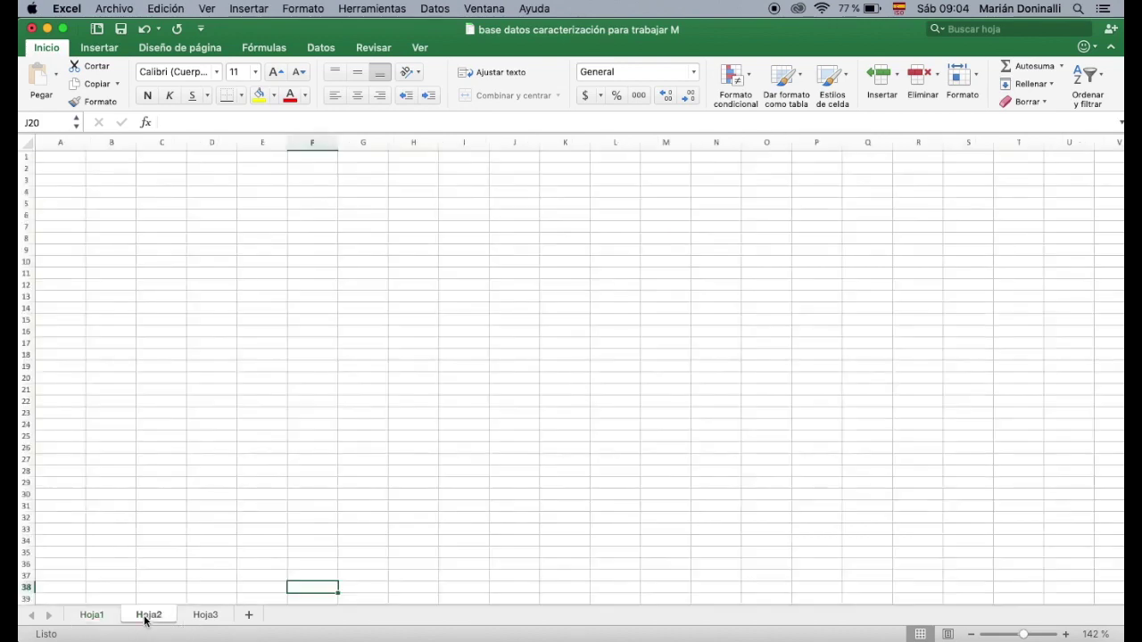
right_click(170, 617)
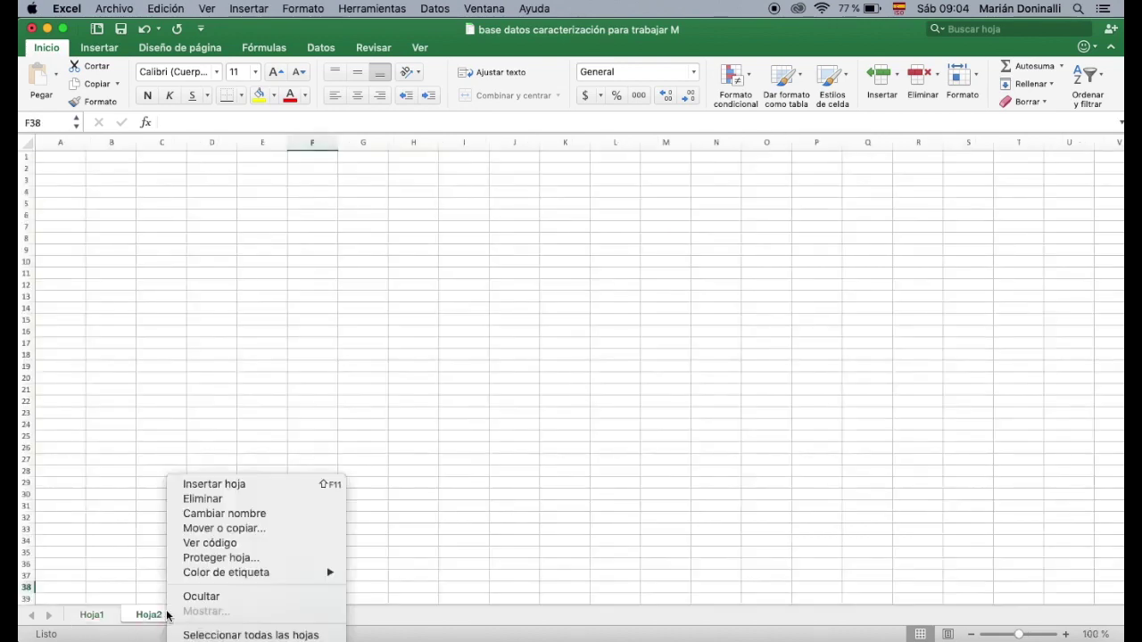
left_click(243, 499)
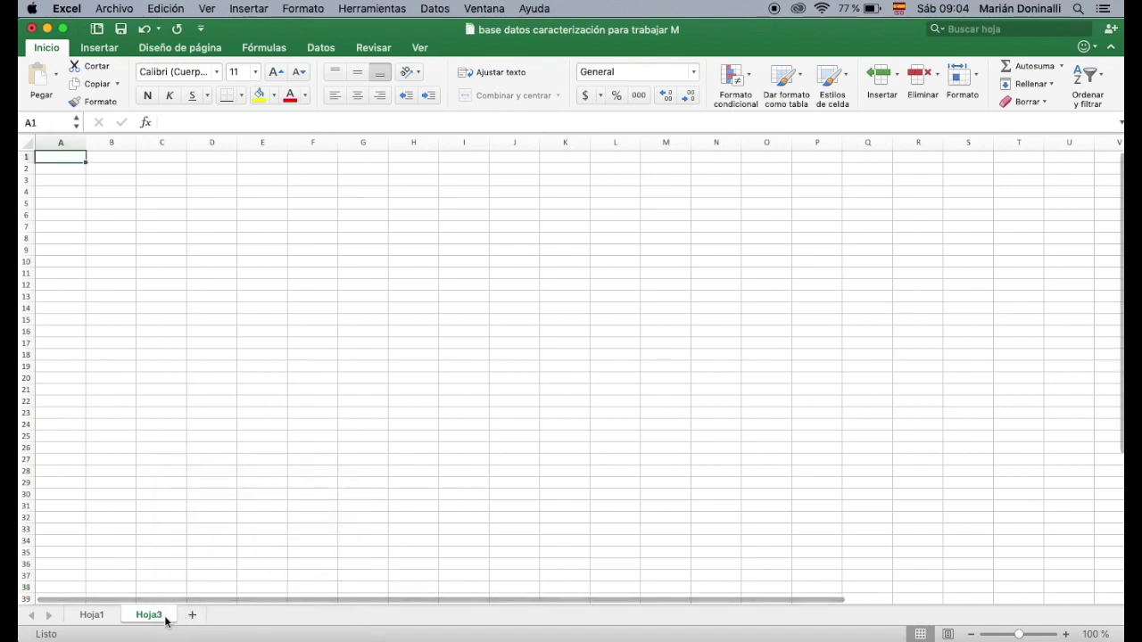
right_click(166, 615)
left_click(220, 500)
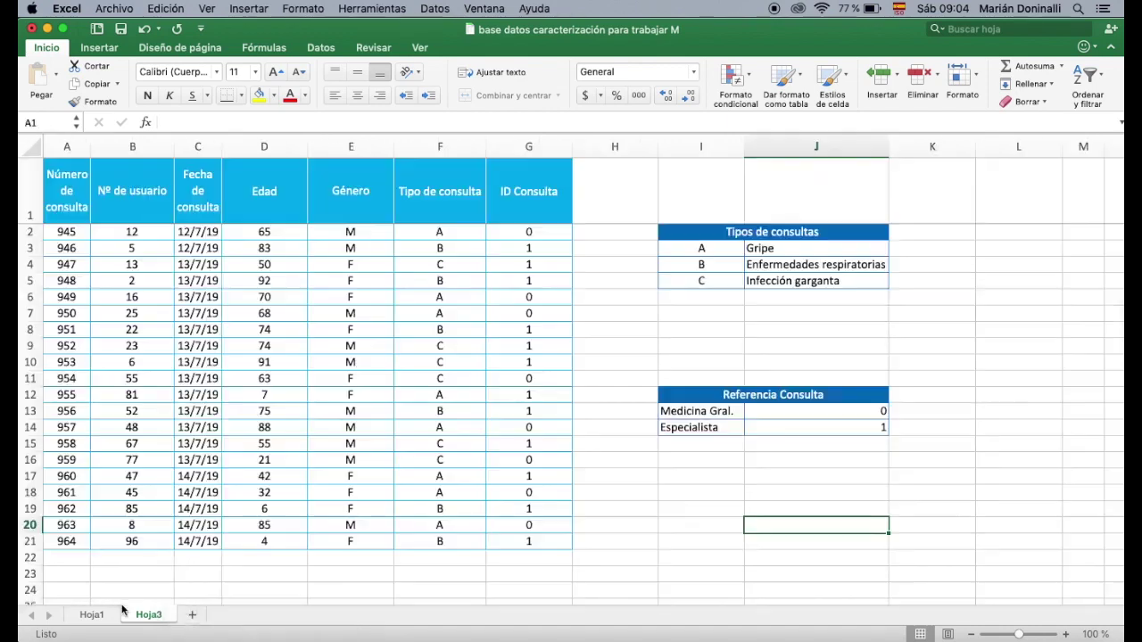
Rename the sheet Hoja1 as CARACTERIZACIÓN.
double_click(92, 615)
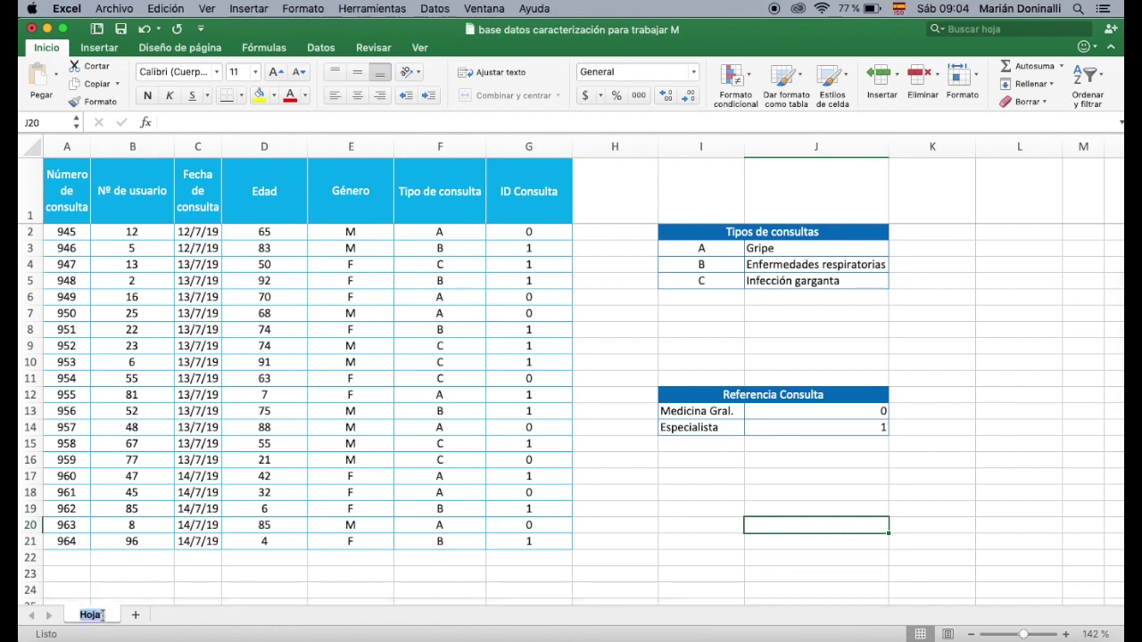
type("C")
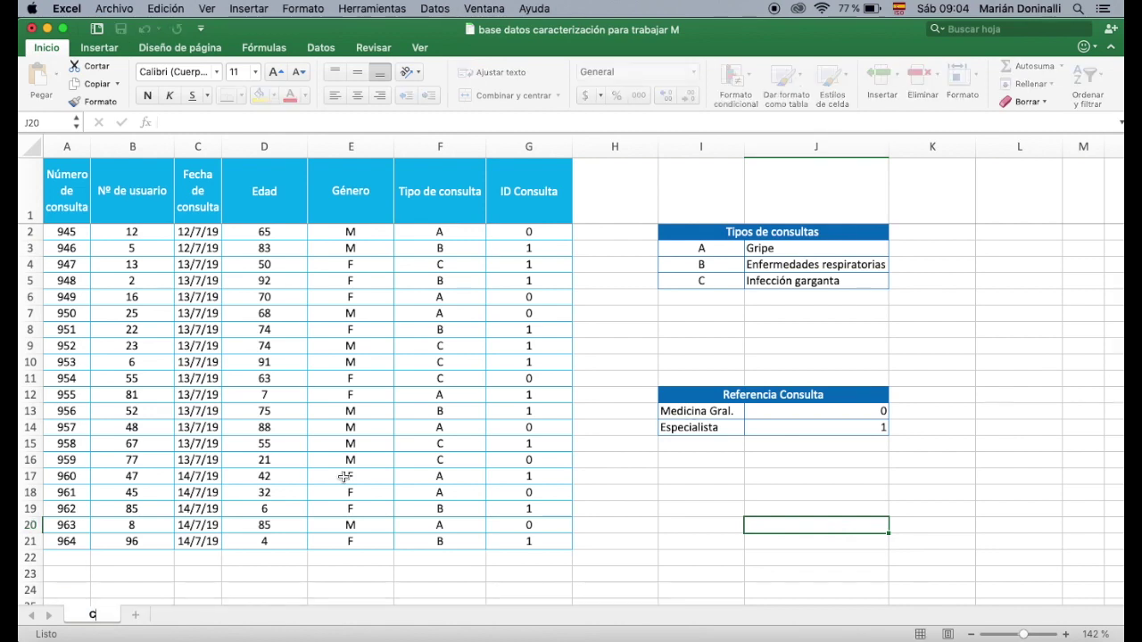
type("ARACTERI")
type("ZACIÓN")
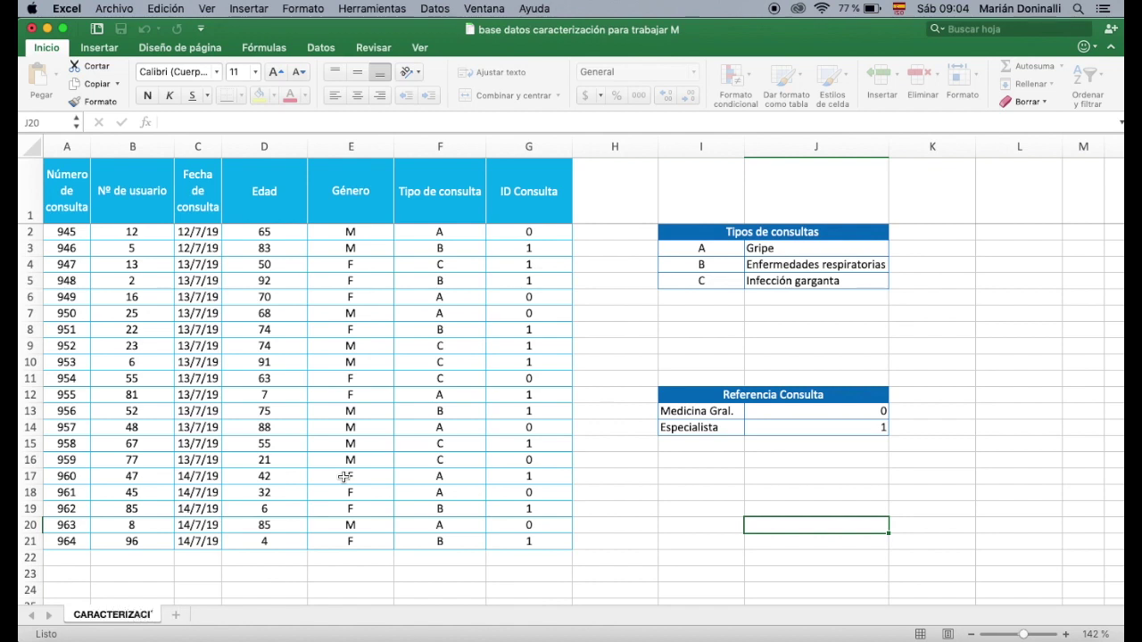
key("Return")
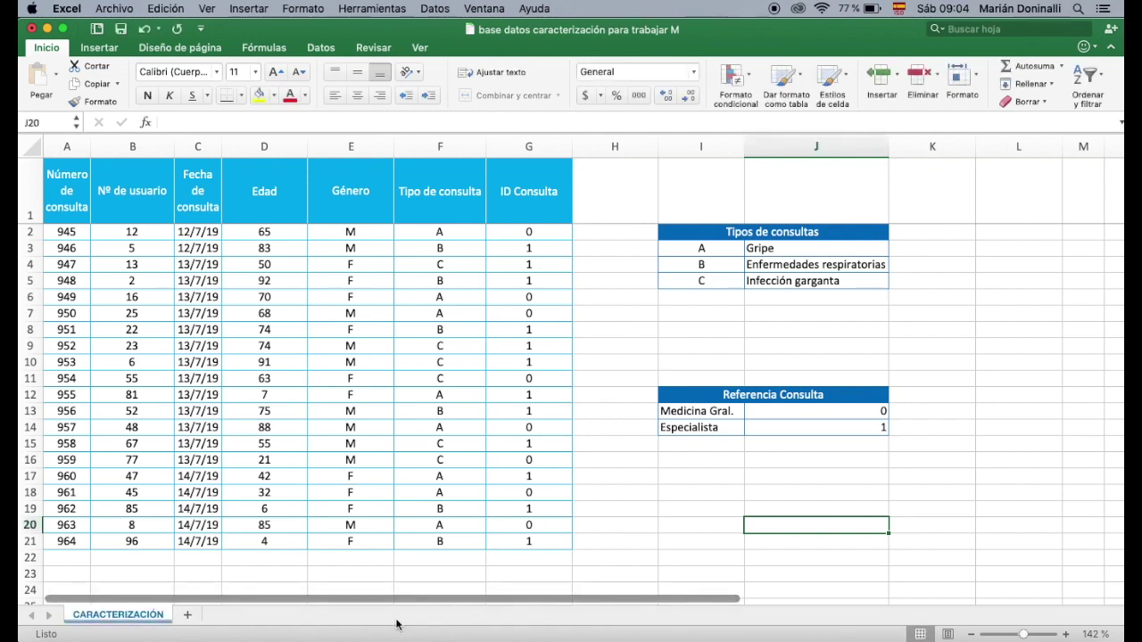